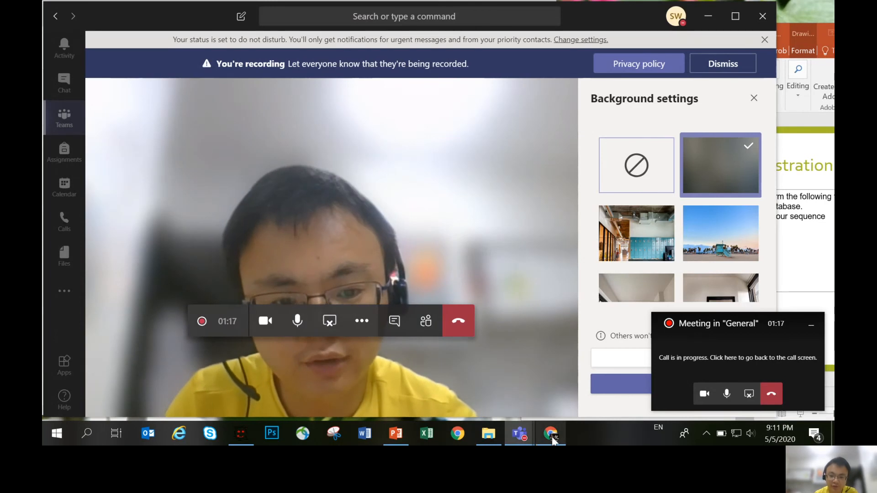
- Switch to Chrome and copy the complete numbered nucleotide sequence under ORIGIN in the Danio rerio insulin receptor a (insra) mRNA record
mouse_move(551, 437)
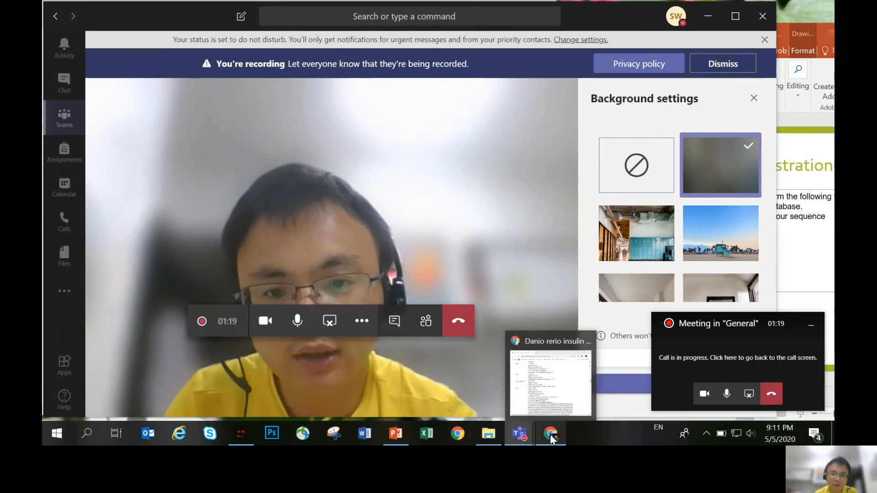
left_click(552, 436)
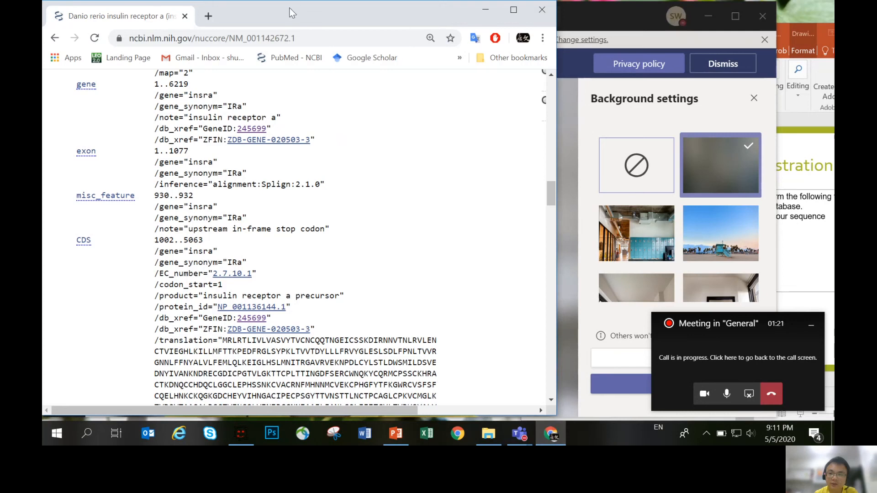
mouse_move(292, 13)
left_mouse_down()
mouse_move(296, 39)
mouse_move(292, 19)
left_mouse_up()
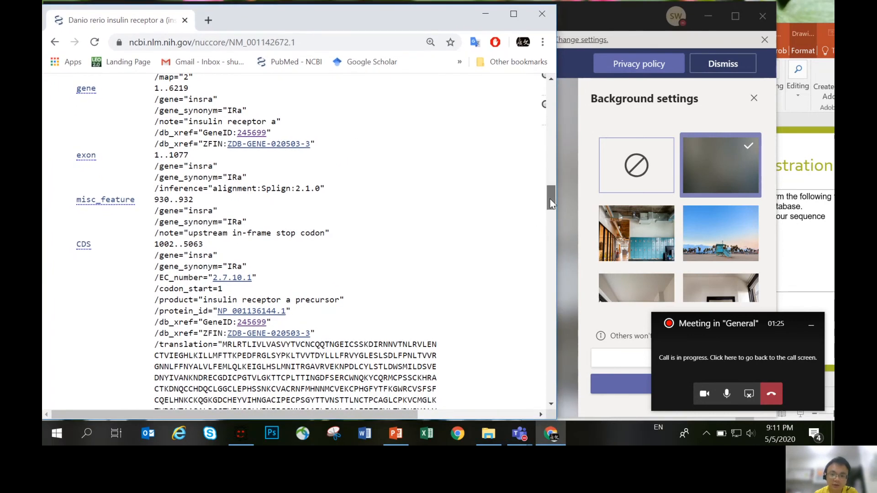
left_click_drag(550, 199, 553, 105)
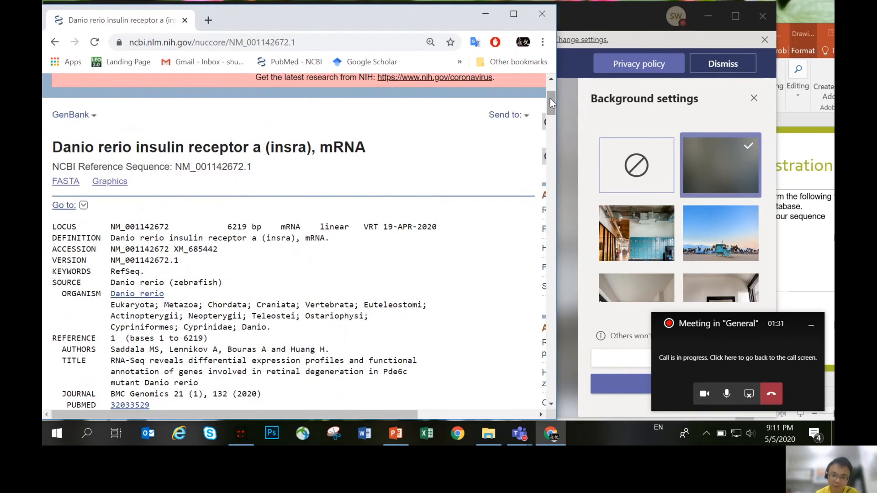
left_click_drag(550, 98, 543, 300)
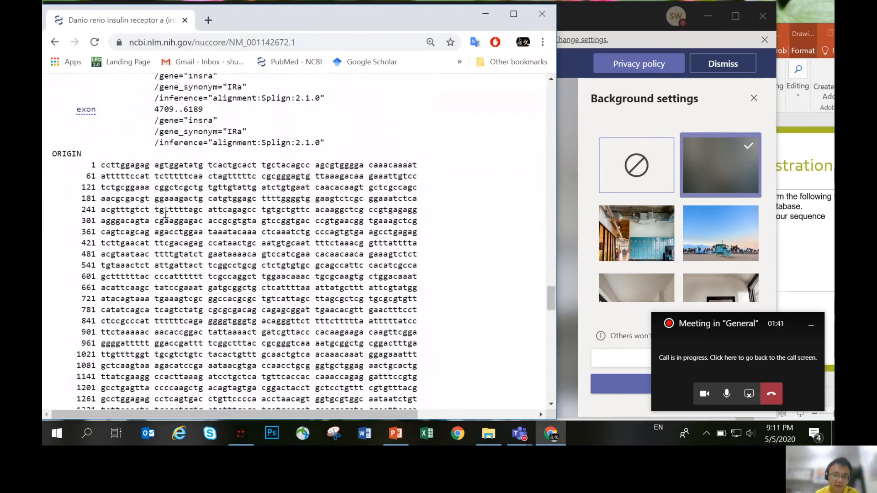
left_click_drag(548, 297, 549, 303)
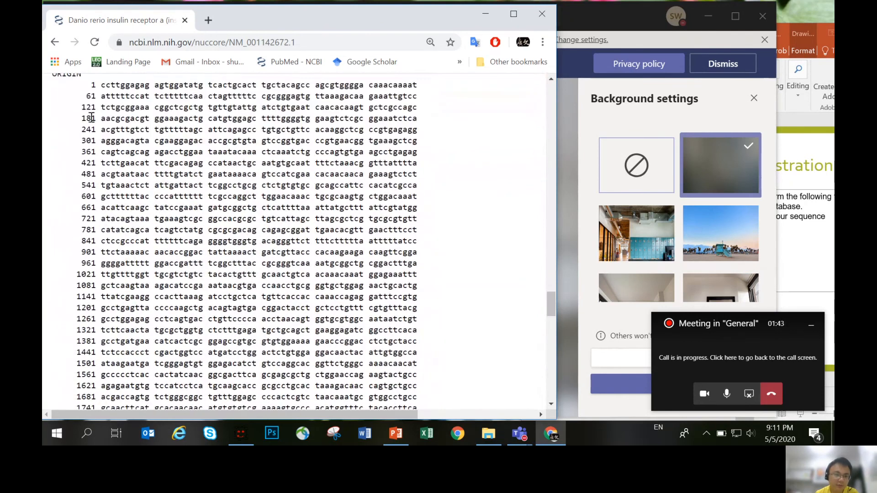
left_click_drag(91, 85, 308, 174)
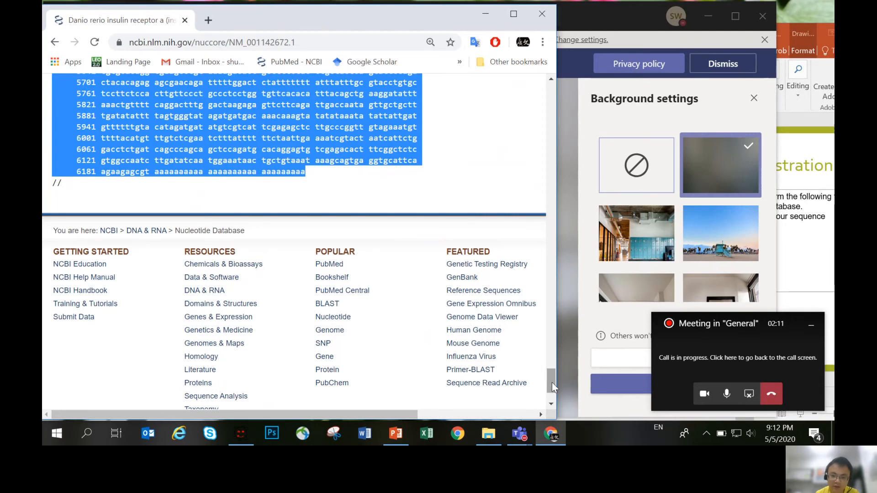
left_click_drag(553, 383, 553, 308)
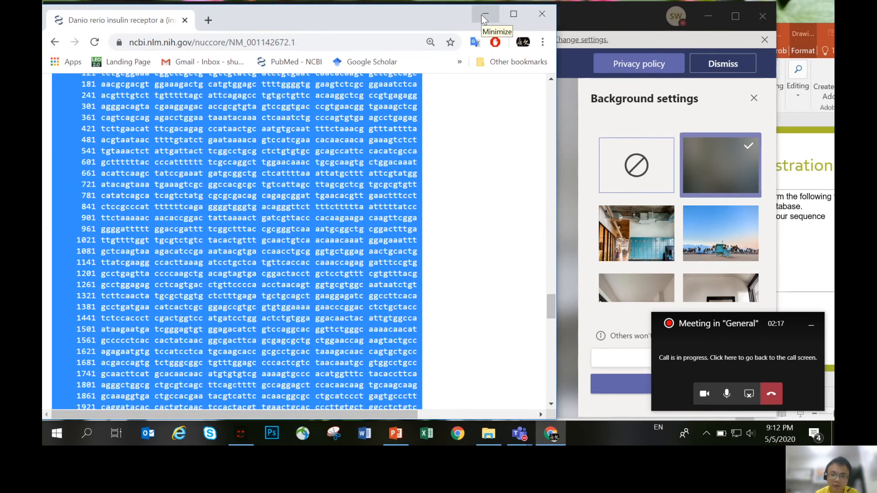
- Switch to GENtle and maximize its window
left_click(241, 434)
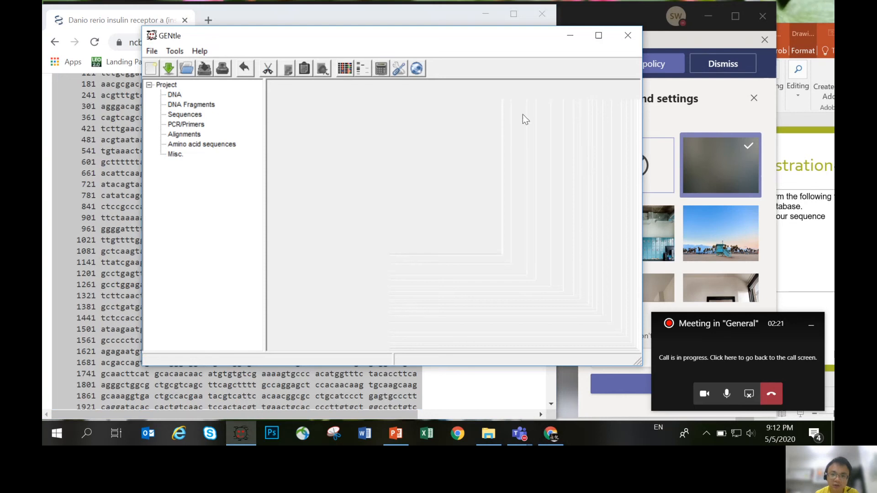
left_click(599, 35)
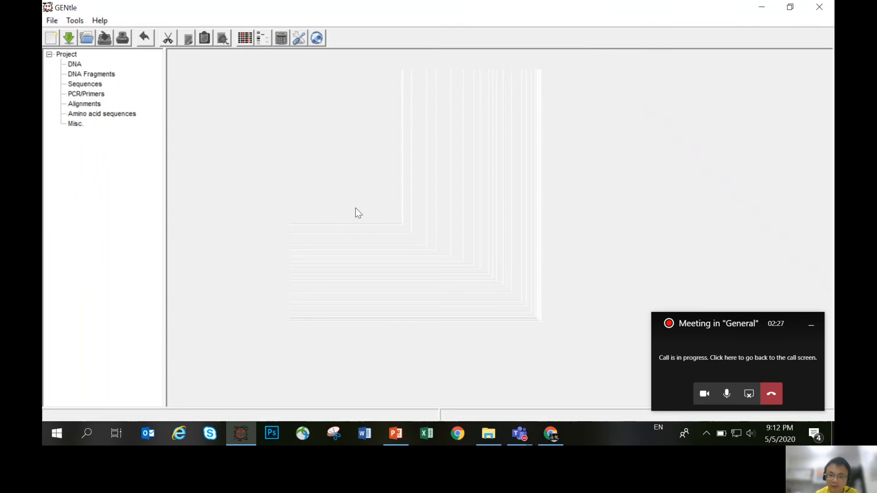
left_click(789, 8)
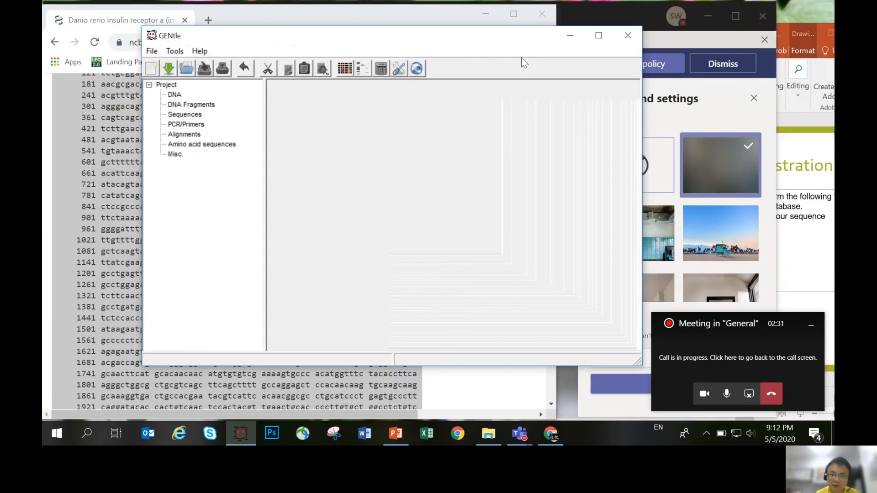
left_click_drag(494, 38, 449, 40)
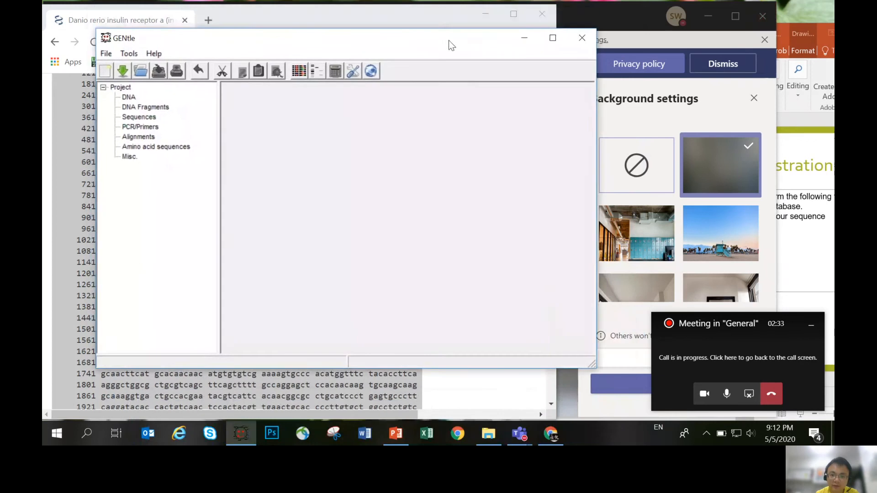
left_click(553, 37)
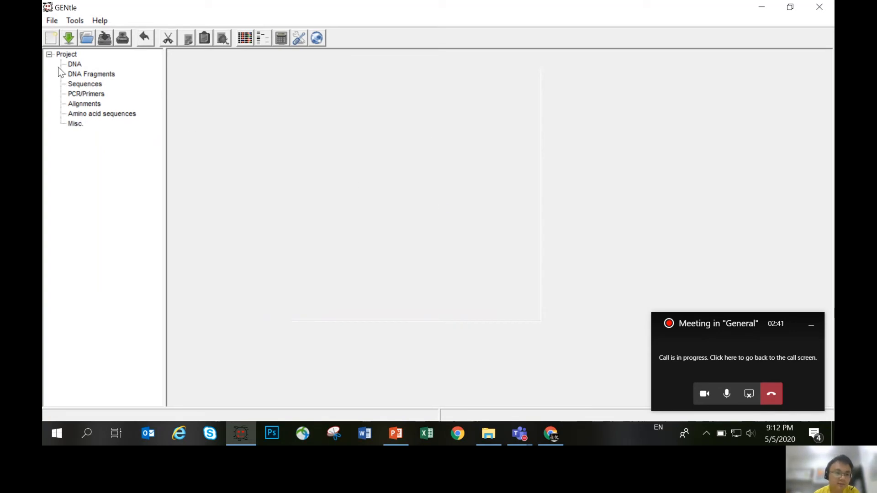
- Start entering a new sequence and title it "INSRA (Zebrafish) Demo 5MAY"
left_click(52, 21)
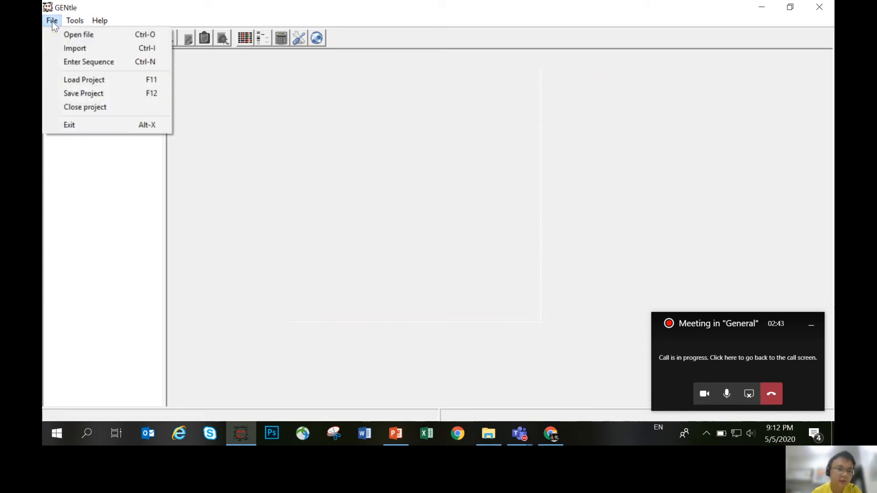
left_click(108, 63)
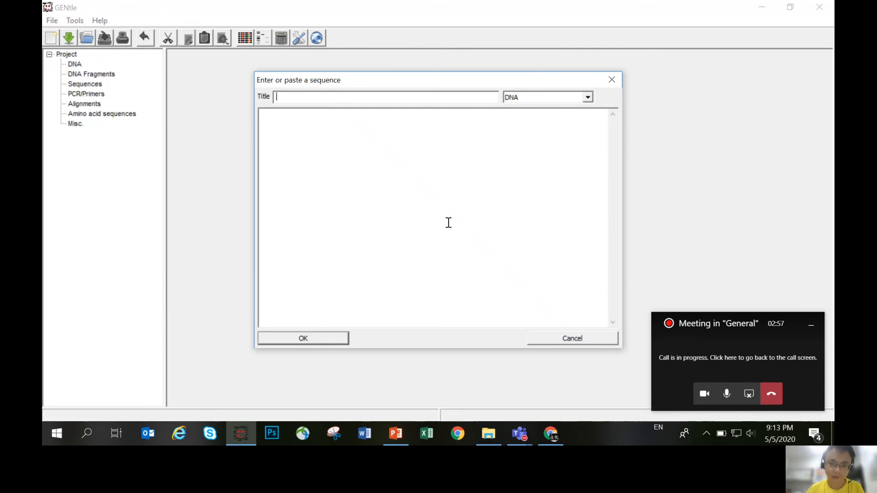
type("In")
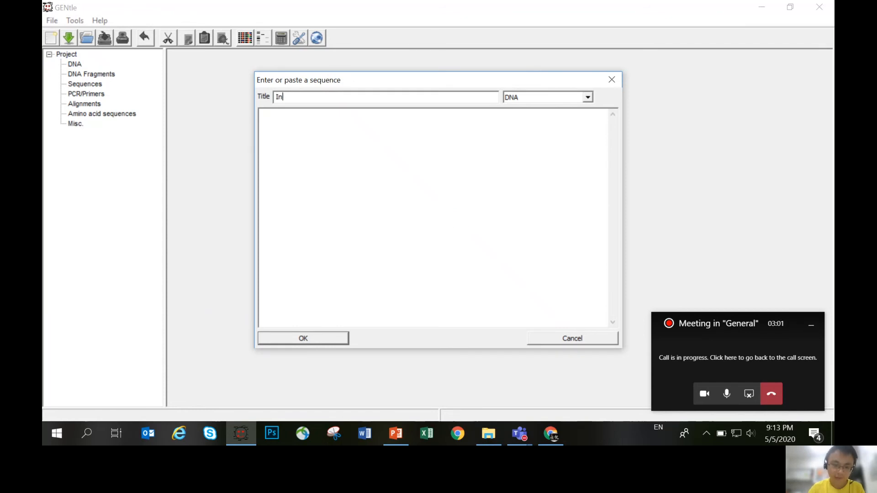
type("NSRA (")
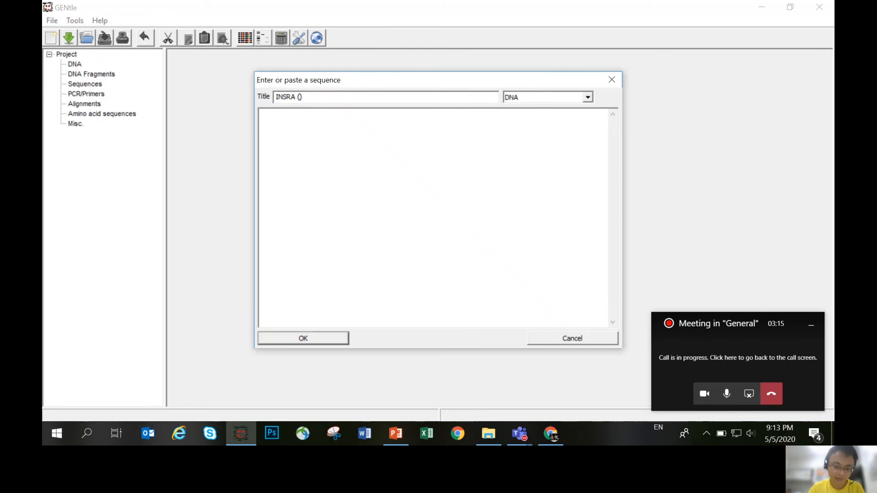
type("Zebra")
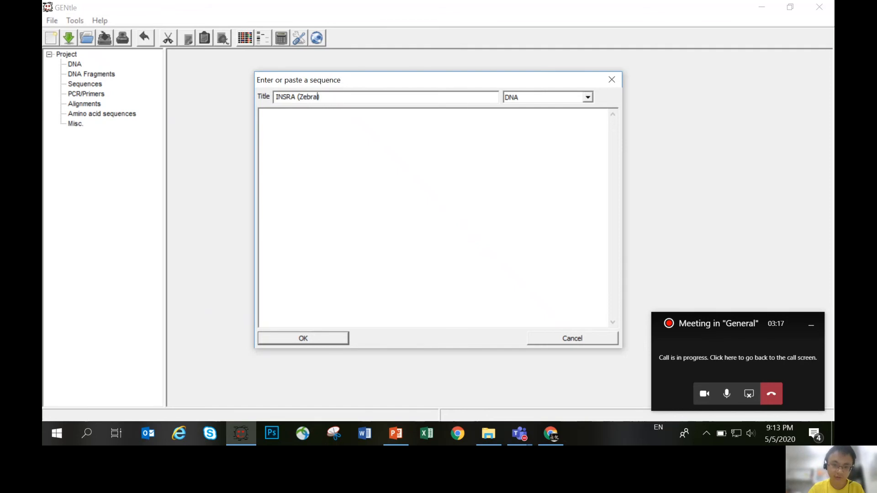
type("fish")
left_click(364, 100)
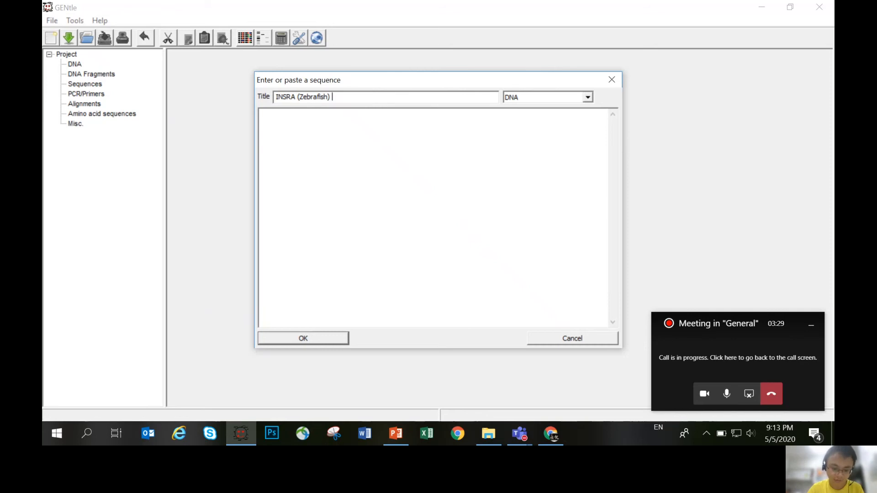
type("DEO")
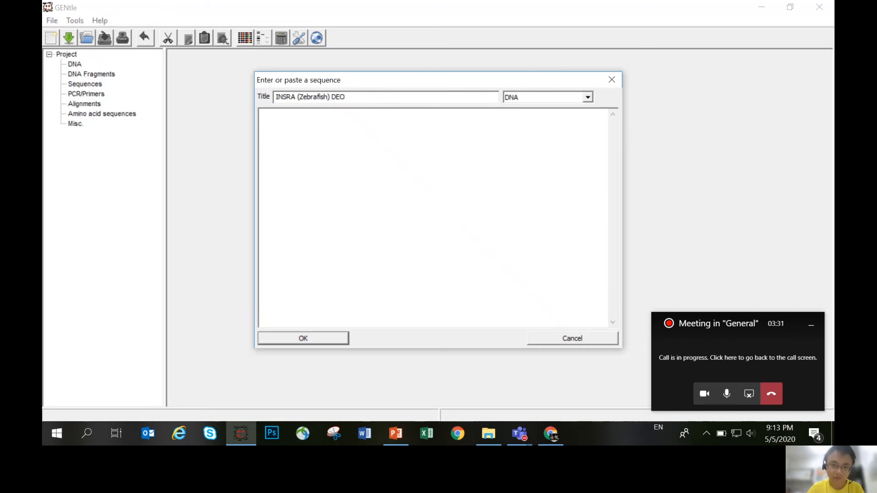
key("BackSpace")
type("mo 5M")
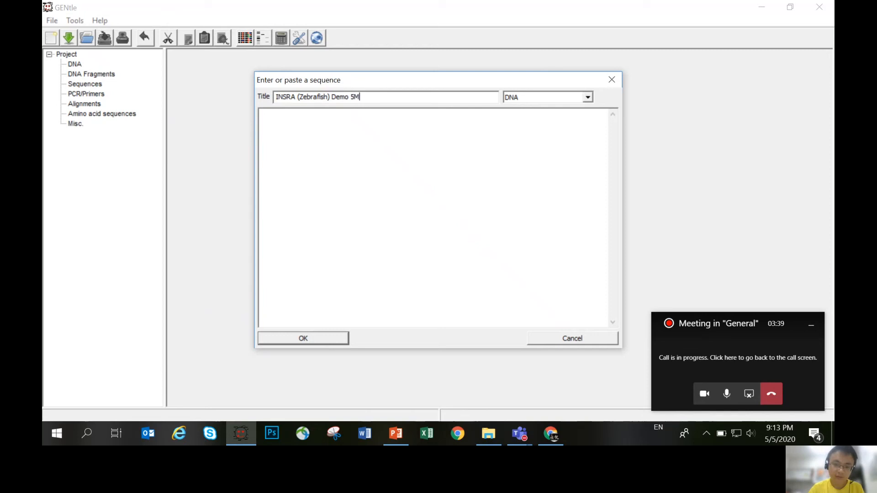
type("AY")
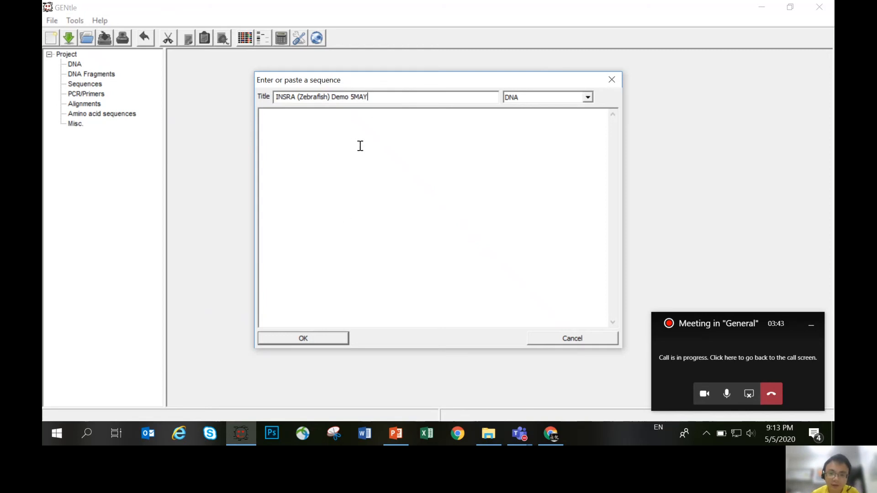
- Check the available sequence types, keep DNA, and paste the copied nucleotide sequence into the entry
left_click(591, 97)
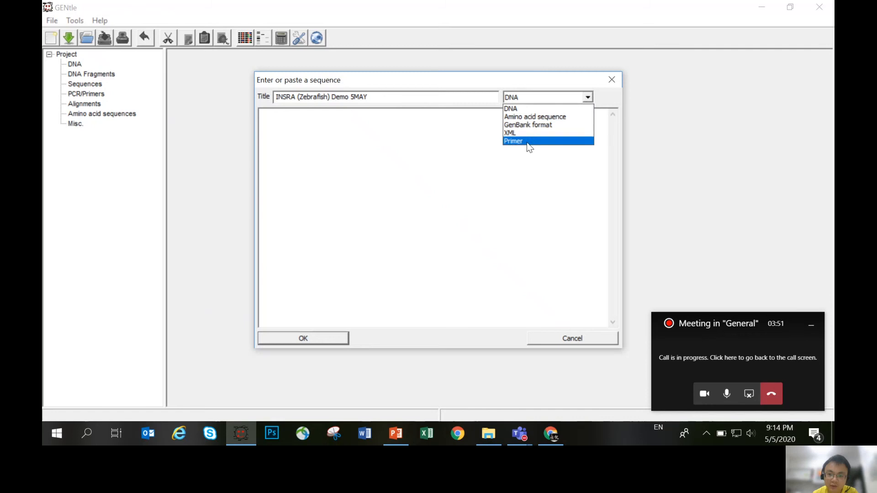
left_click(458, 206)
left_click(319, 129)
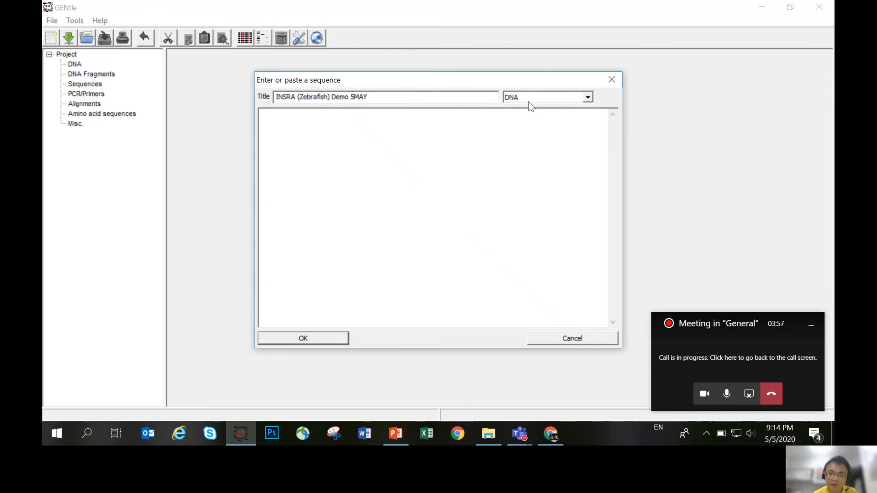
right_click(298, 145)
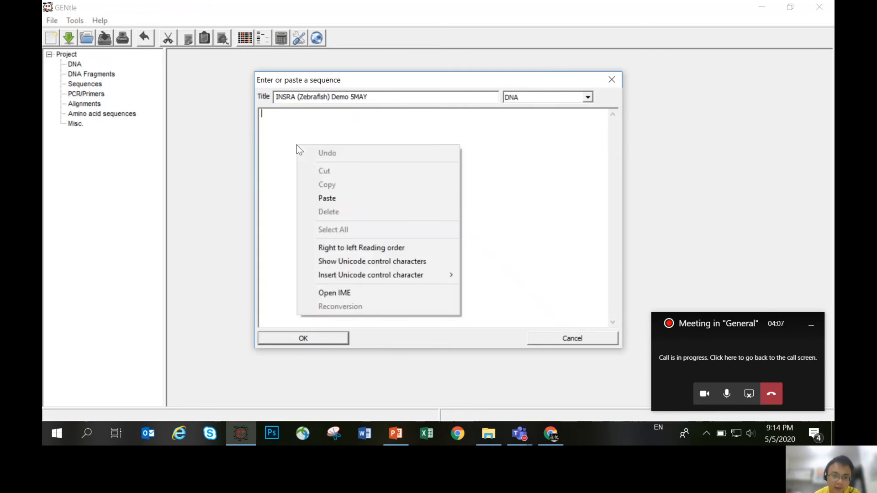
left_click(269, 134)
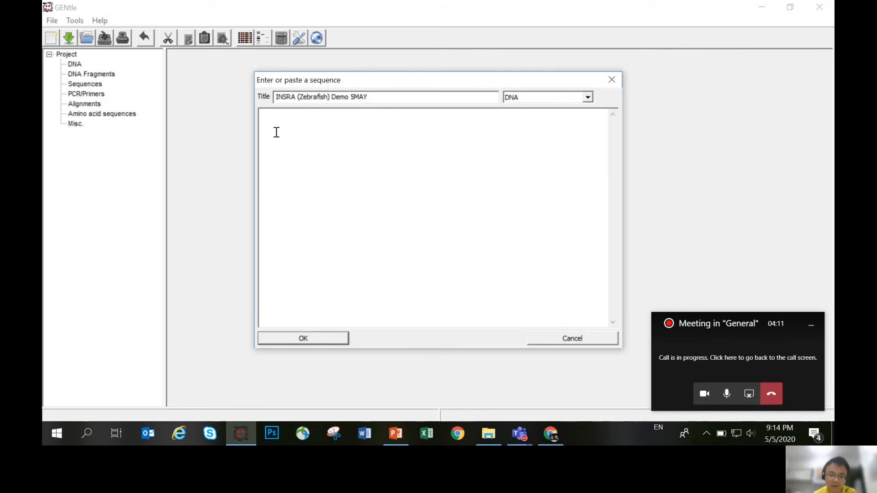
key("ctrl+v")
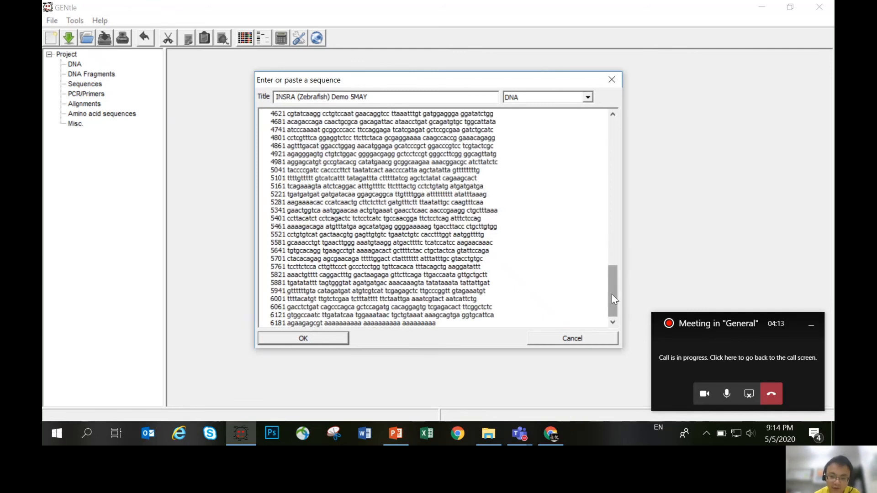
- Check the pasted sequence from its first to its last line and confirm the new DNA entry
left_click_drag(612, 294, 613, 146)
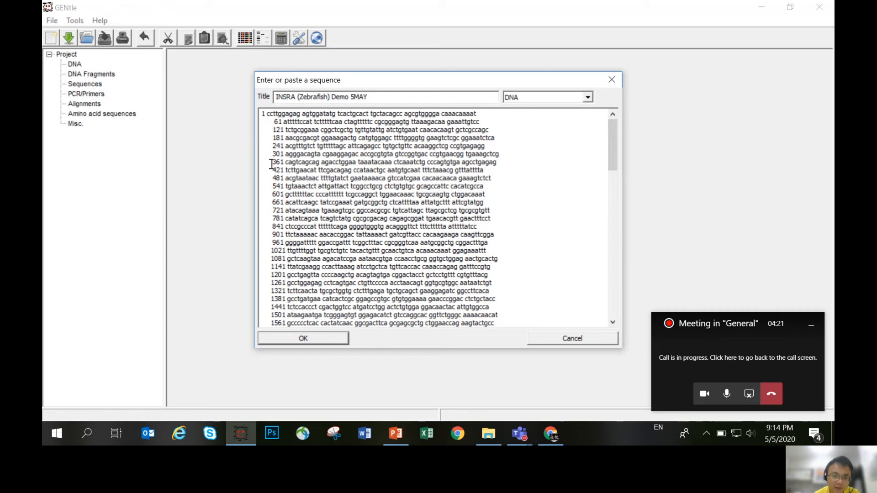
left_click_drag(272, 157, 283, 157)
left_click_drag(286, 200, 287, 276)
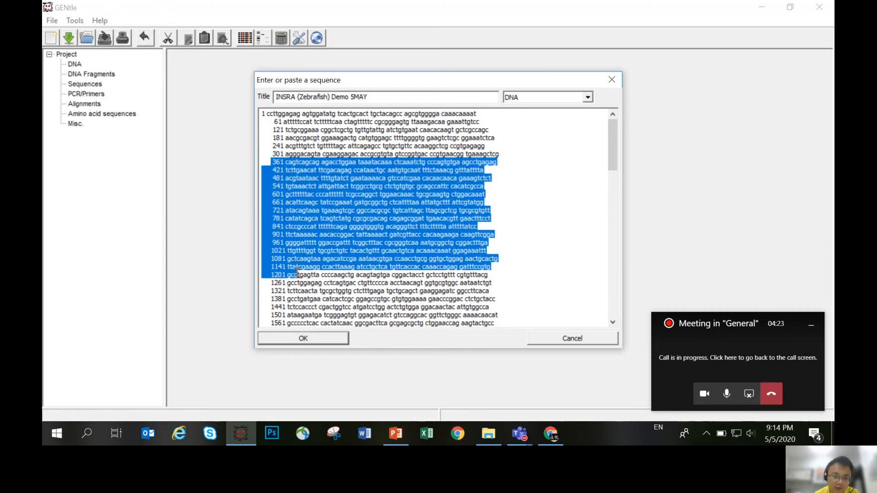
left_click(272, 178)
scroll(276, 206, "down", 3)
scroll(276, 207, "down", 20)
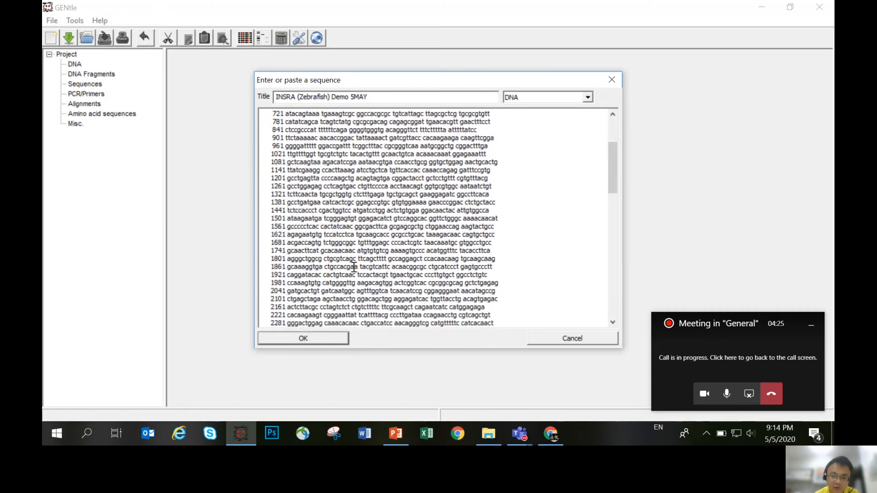
left_click(446, 324)
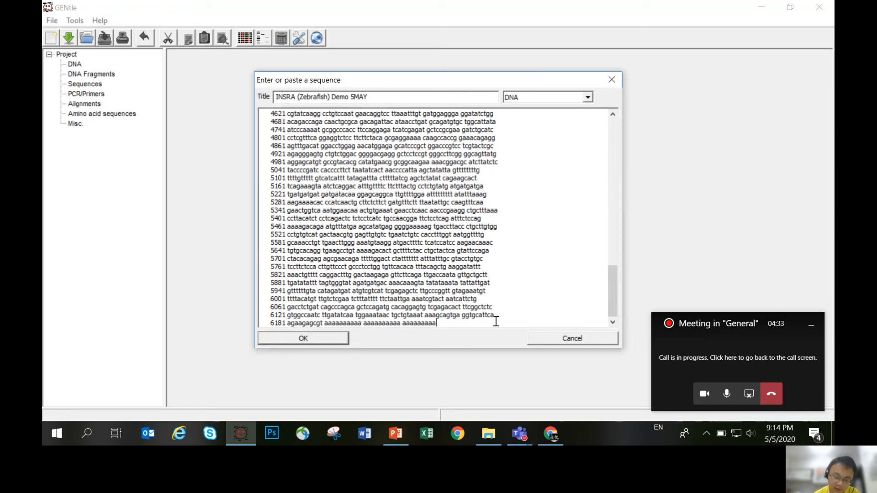
left_click(318, 345)
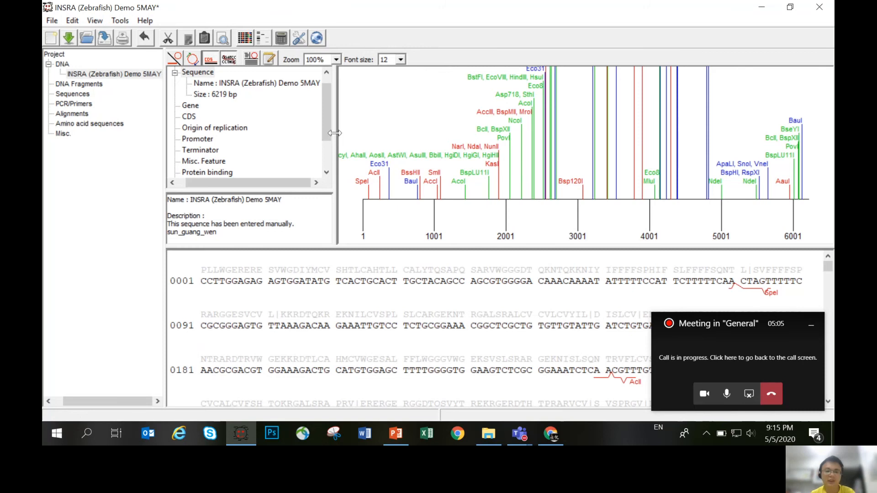
- Store the sequence in the Local database under the name "INSRA (Zebrafish) Demo 5MAY"
left_click(52, 23)
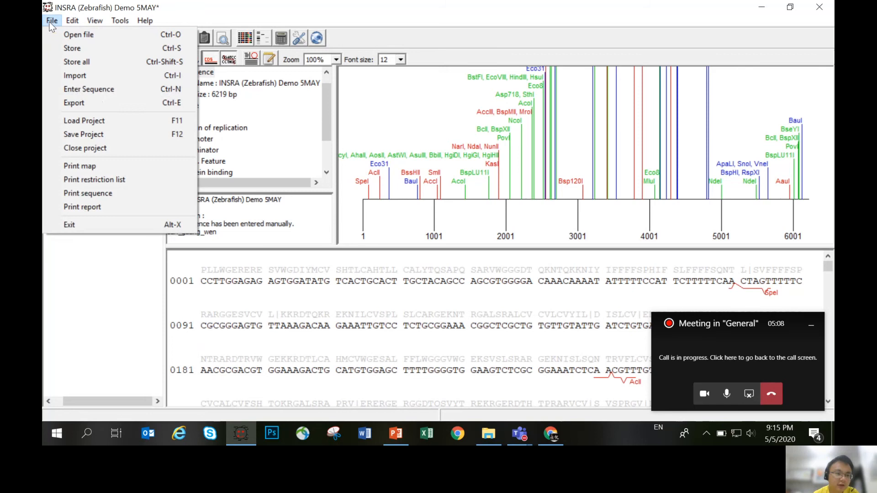
left_click(109, 47)
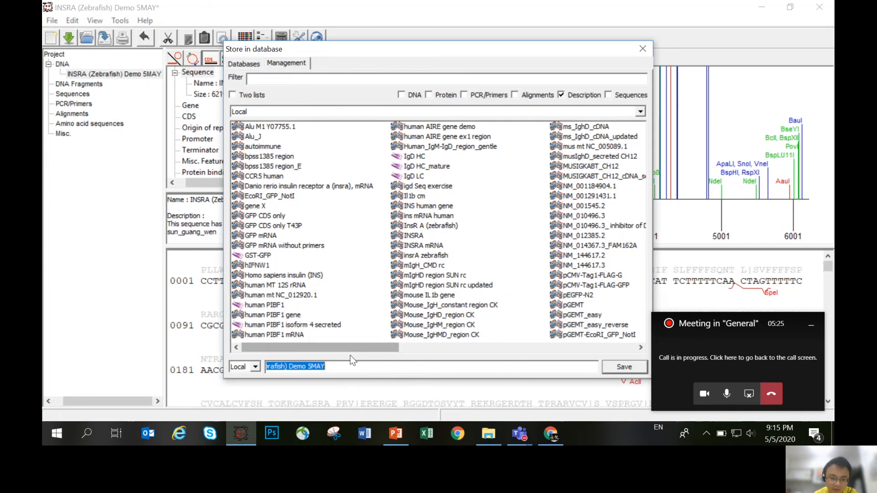
left_click_drag(346, 368, 196, 373)
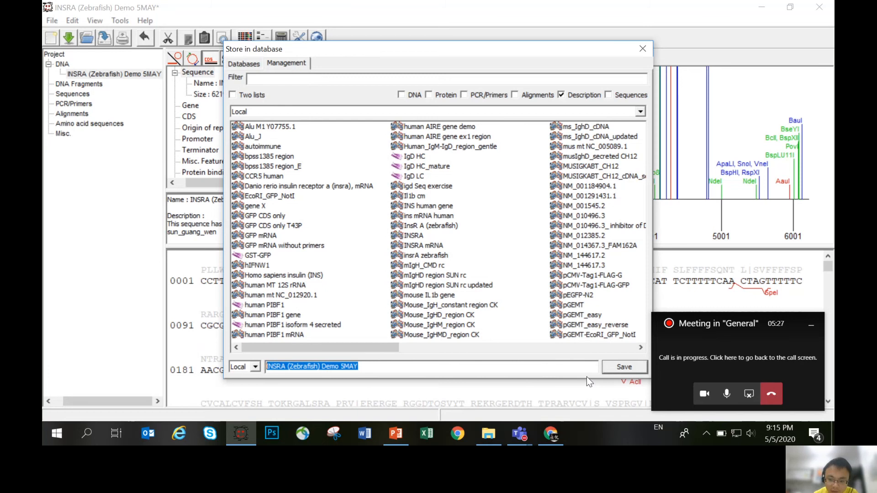
left_click(383, 369)
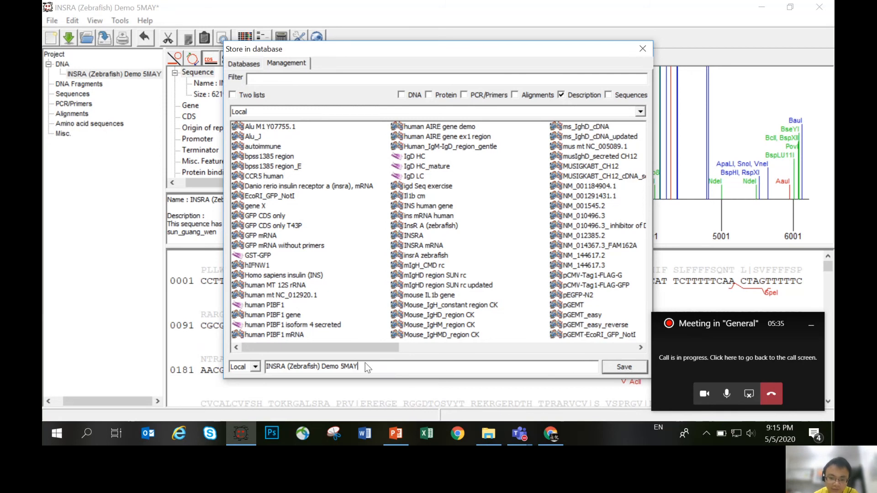
left_click(625, 368)
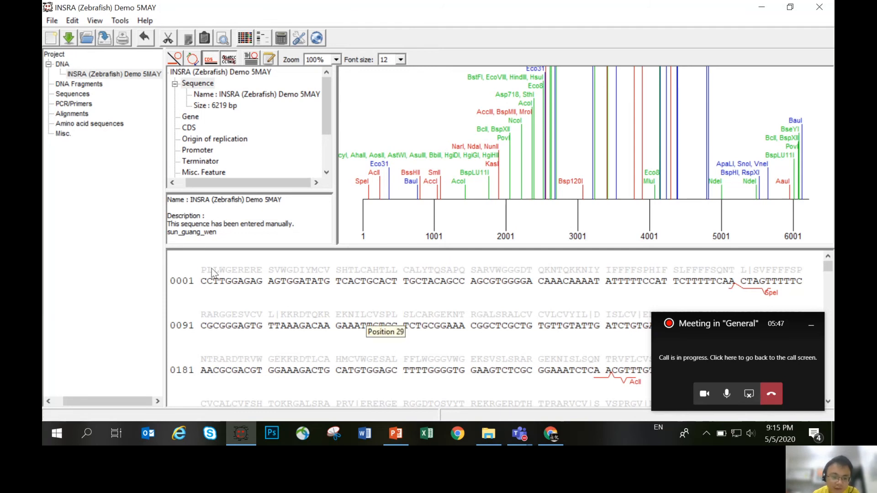
- Select the first 78 bases to inspect the translation above them, and turn the amino acid display off completely
left_click_drag(200, 282, 724, 287)
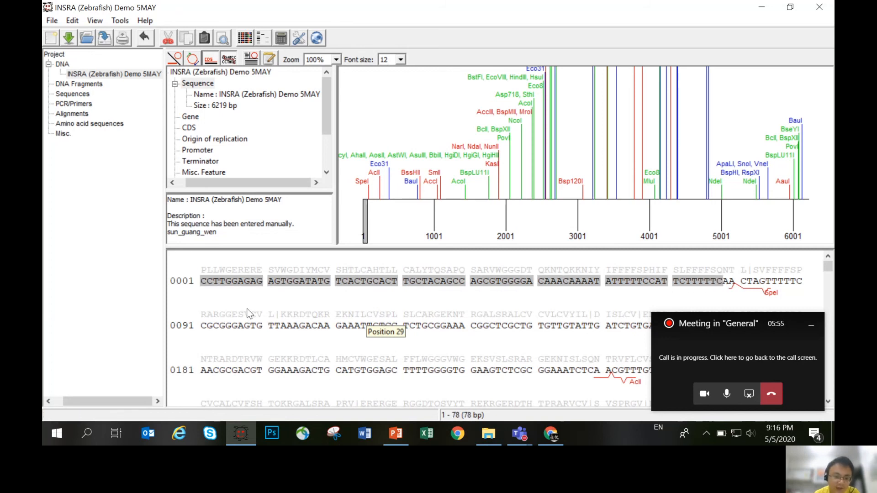
left_click(202, 270)
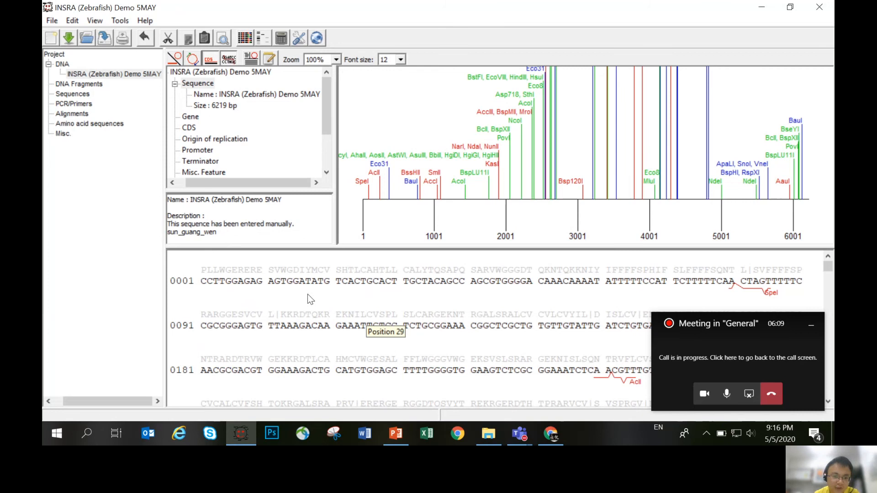
left_click(94, 20)
mouse_move(136, 140)
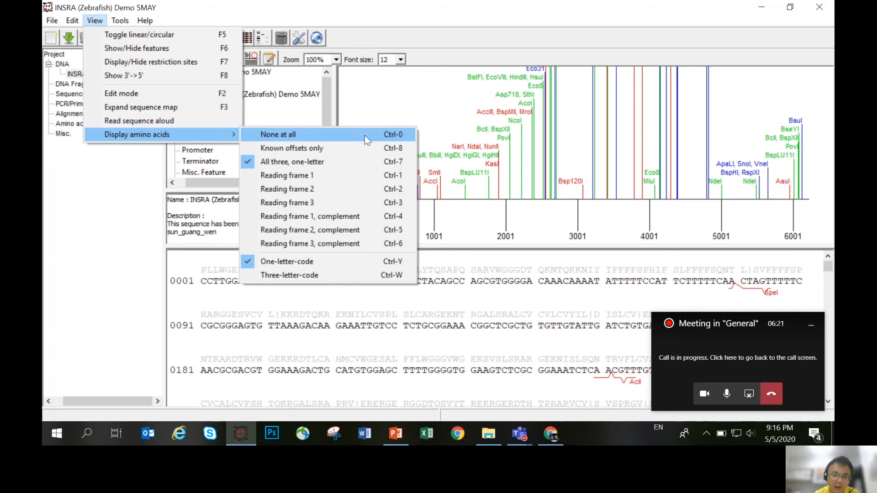
left_click(338, 133)
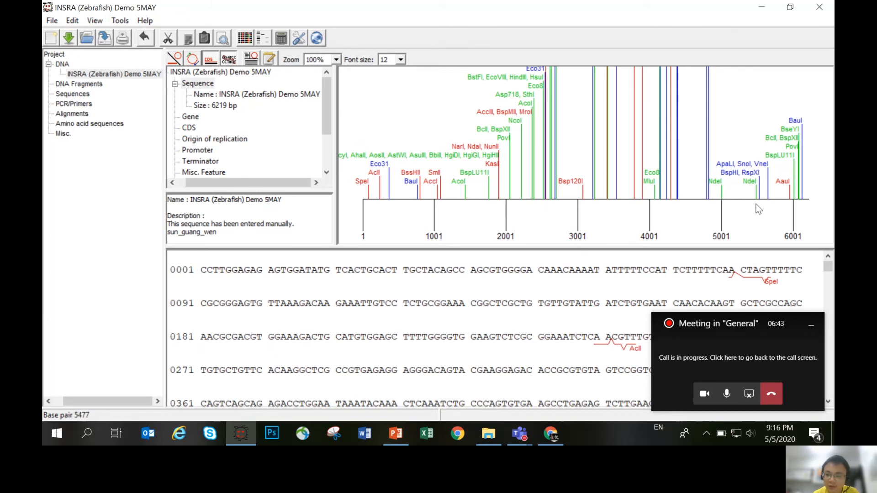
- Mark the region from about base 1587 to 5158 on the sequence map, and clear that selection
left_click(478, 202)
left_click_drag(478, 201, 732, 199)
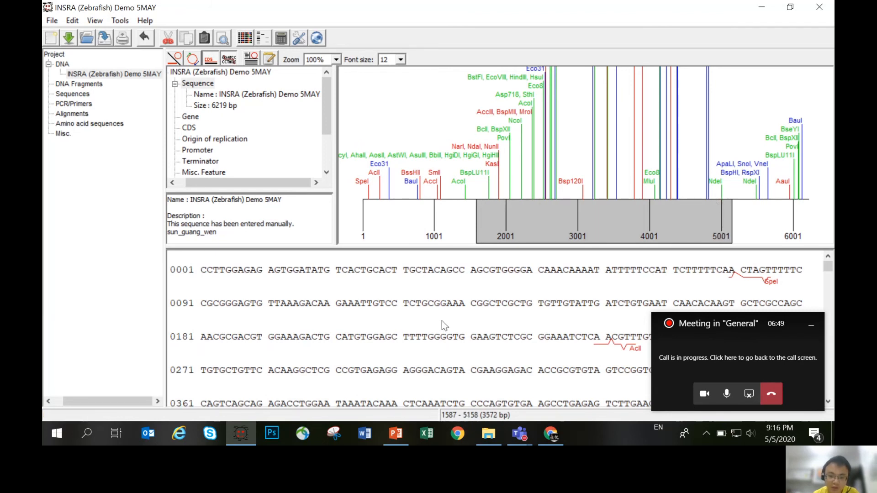
left_click(440, 305)
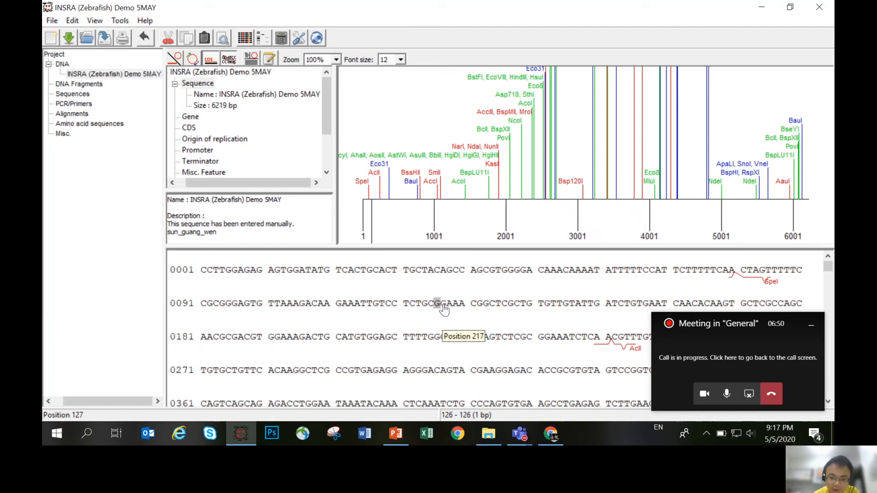
- Switch to Chrome, find the CDS entry in the NCBI record's features, and copy its range 1002..5063
left_click(554, 438)
left_click_drag(551, 306, 560, 202)
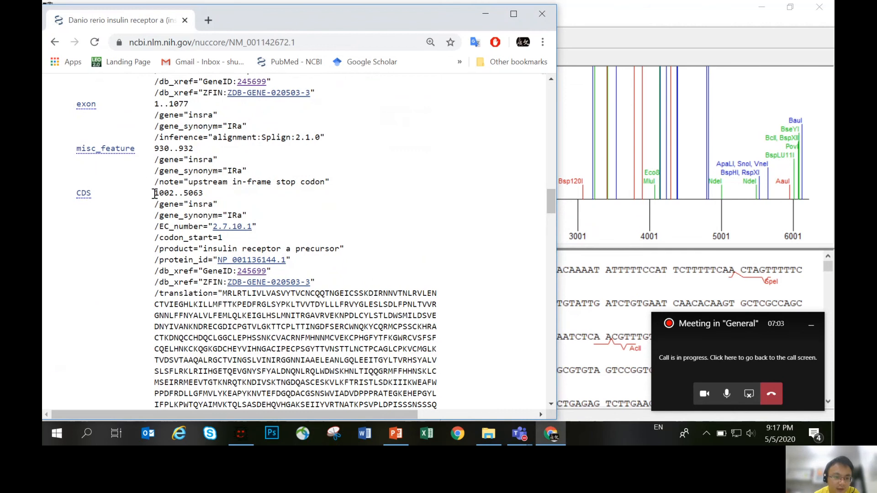
left_click_drag(156, 194, 203, 196)
key("ctrl+c")
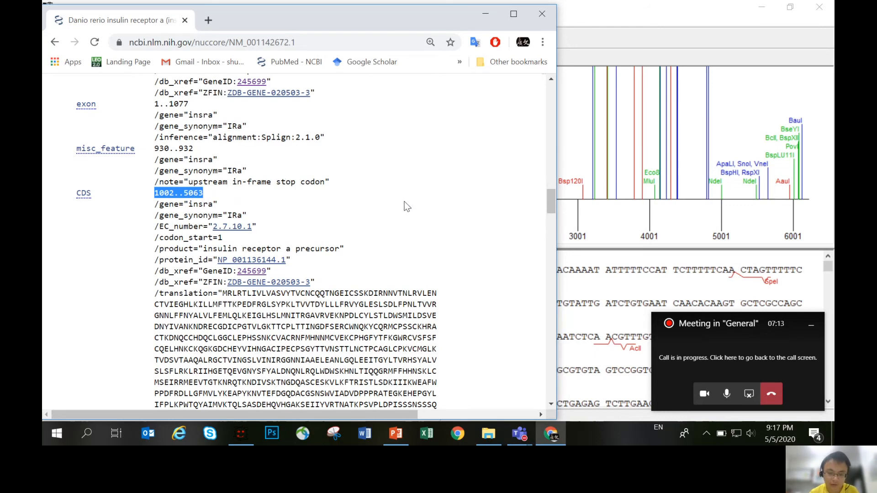
- Switch back to GENtle and open the sequence's features for editing
left_click(589, 273)
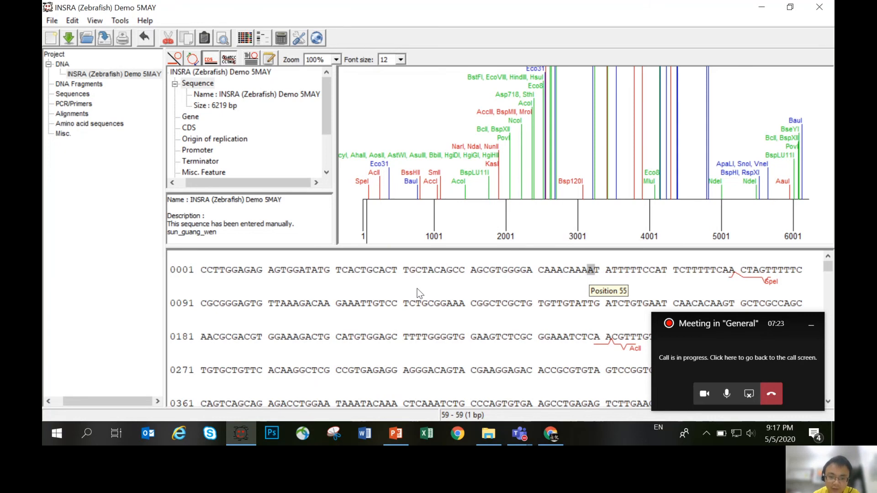
right_click(450, 288)
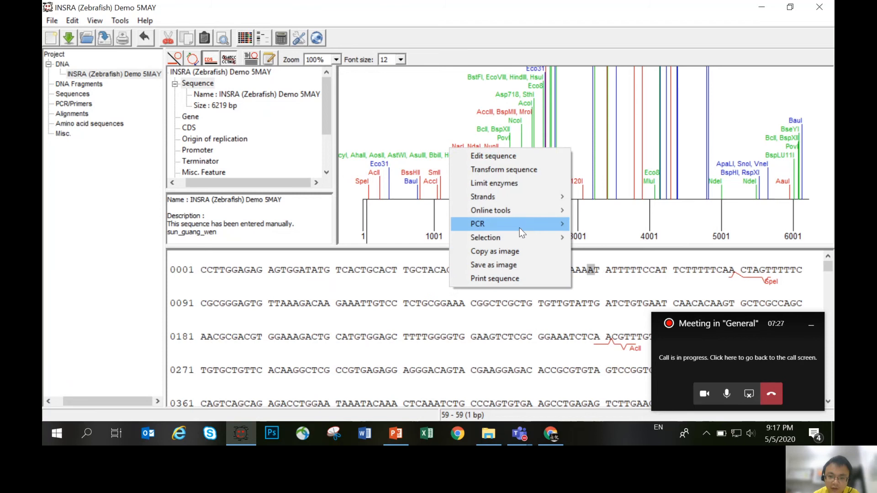
left_click(512, 158)
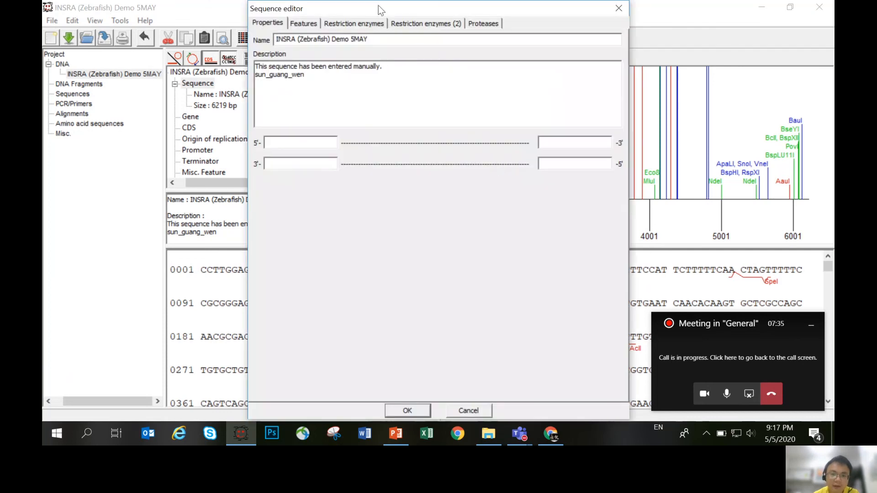
left_click_drag(378, 5, 376, 41)
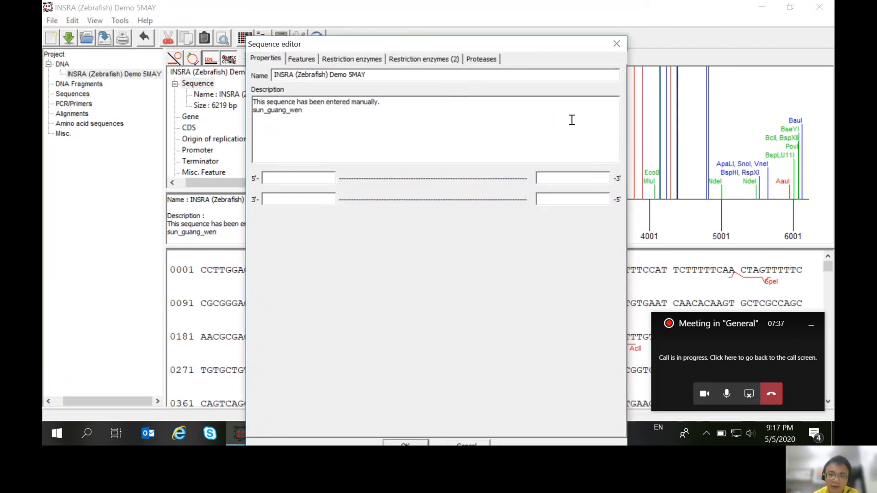
left_click(302, 59)
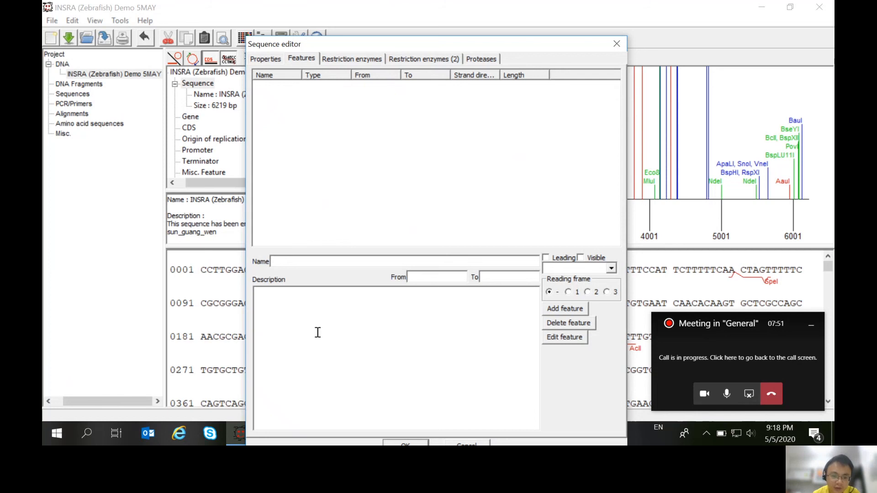
- Add a new feature to the sequence and name it "INSRA CDS"
left_click(284, 263)
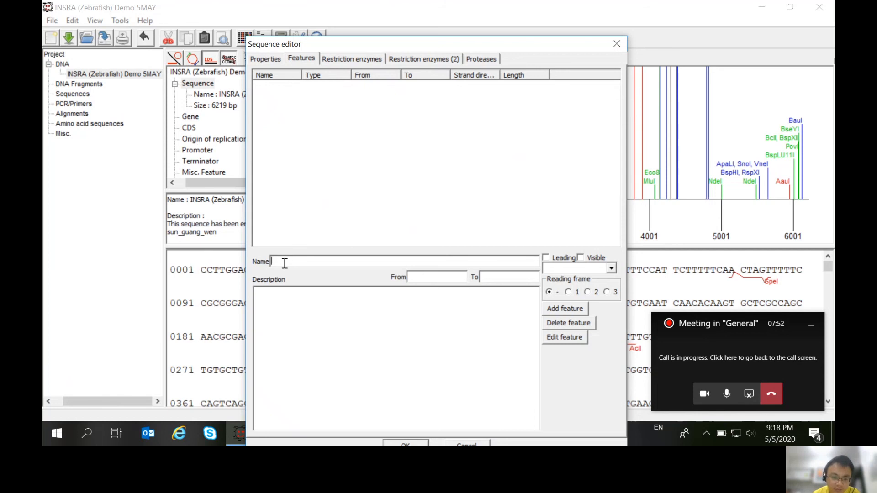
left_click(441, 279)
left_click(414, 339)
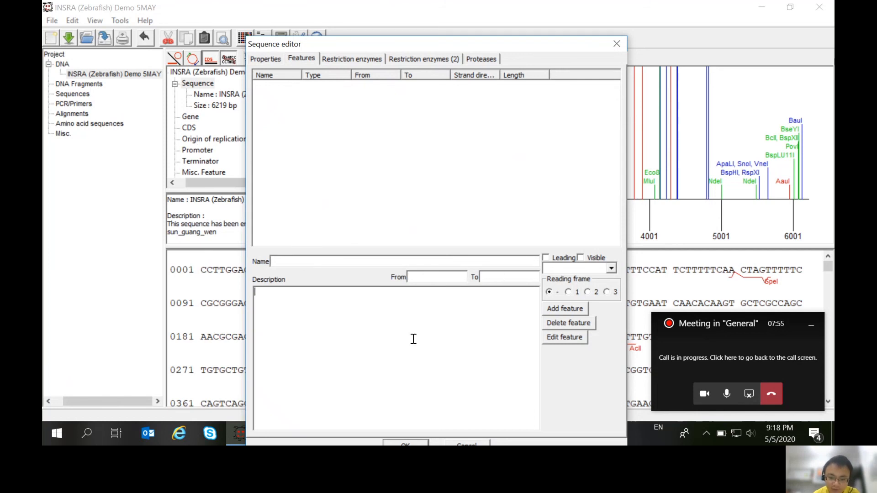
left_click(565, 309)
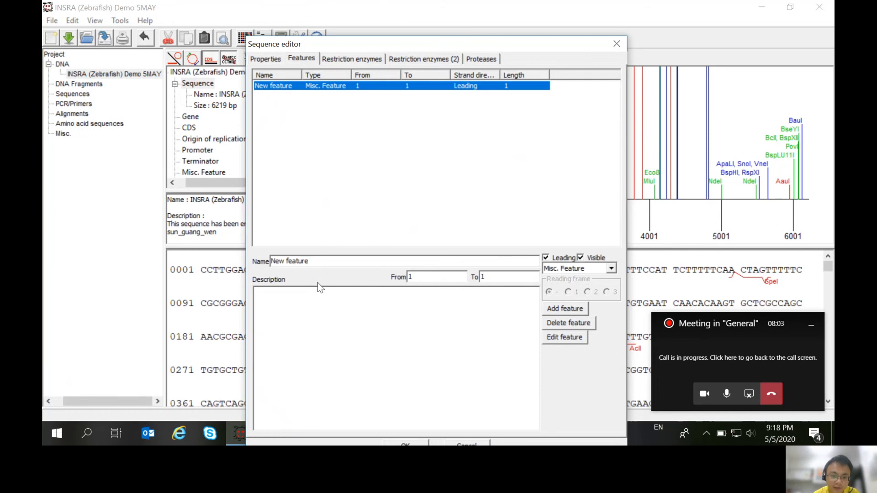
left_click_drag(319, 263, 213, 270)
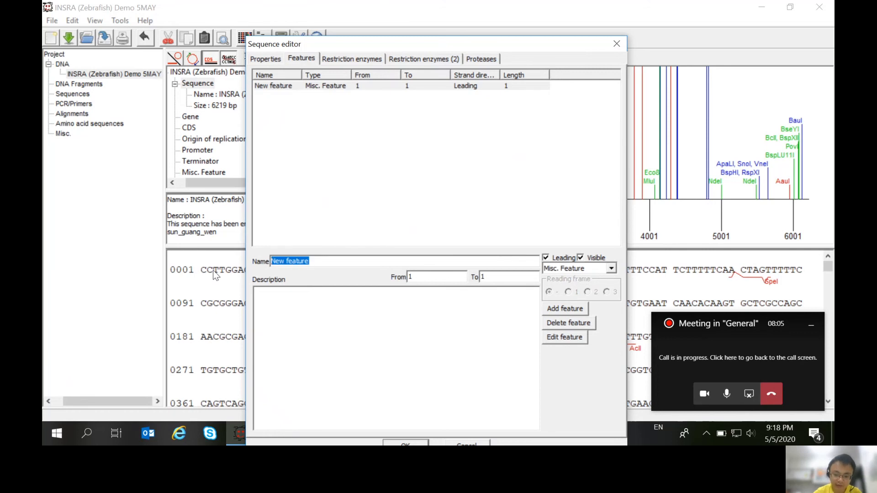
type("INS")
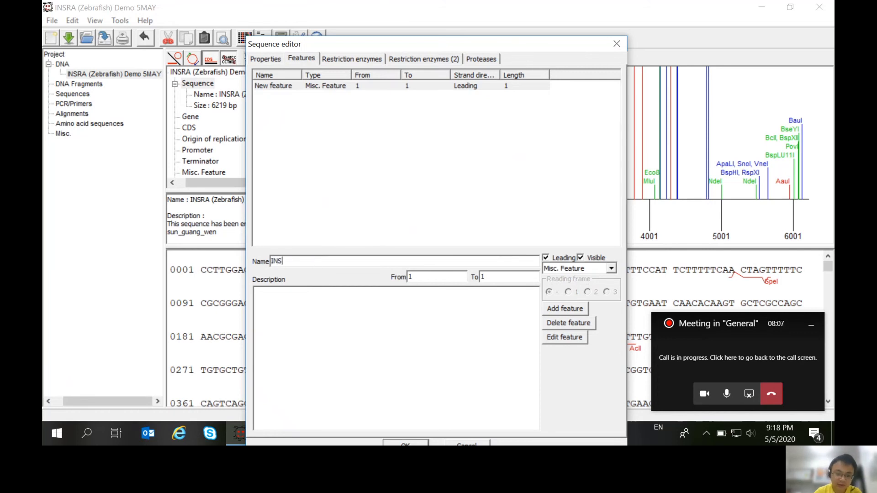
type("RA")
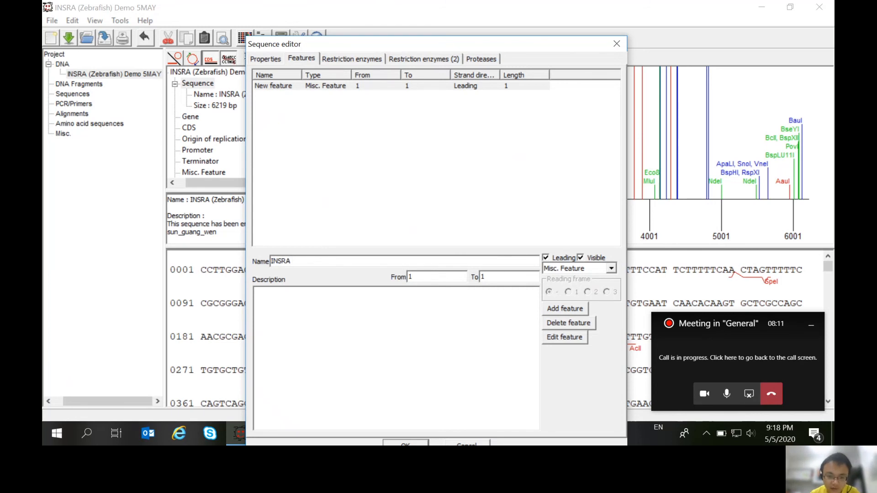
type(" C")
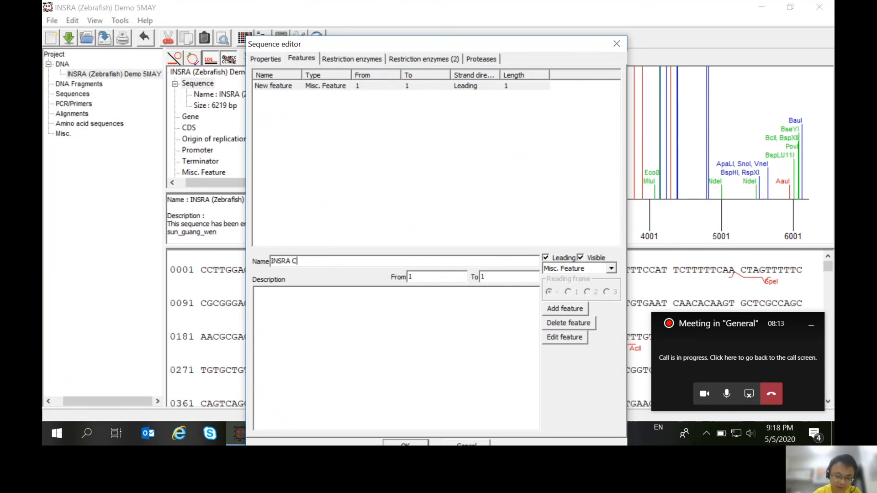
type("DS")
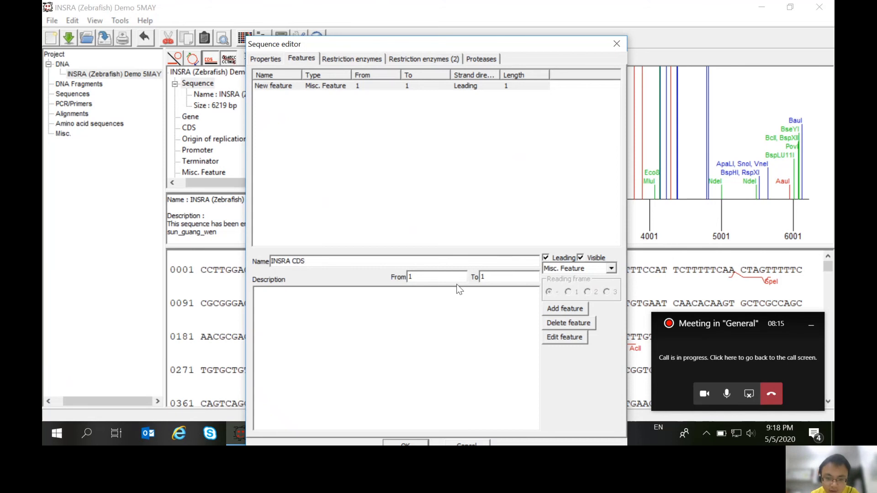
- Paste the range 1002..5063 into the feature's description and set the feature to run from 1002 to 5063
left_click(332, 313)
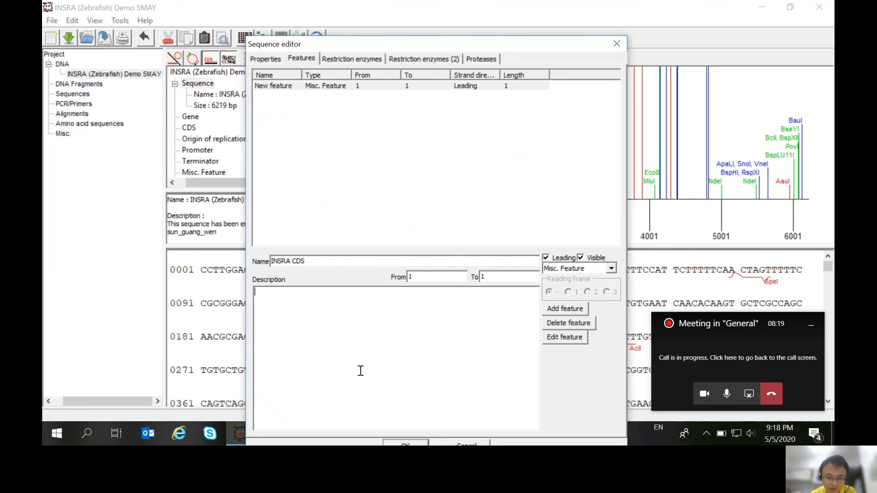
key("ctrl+v")
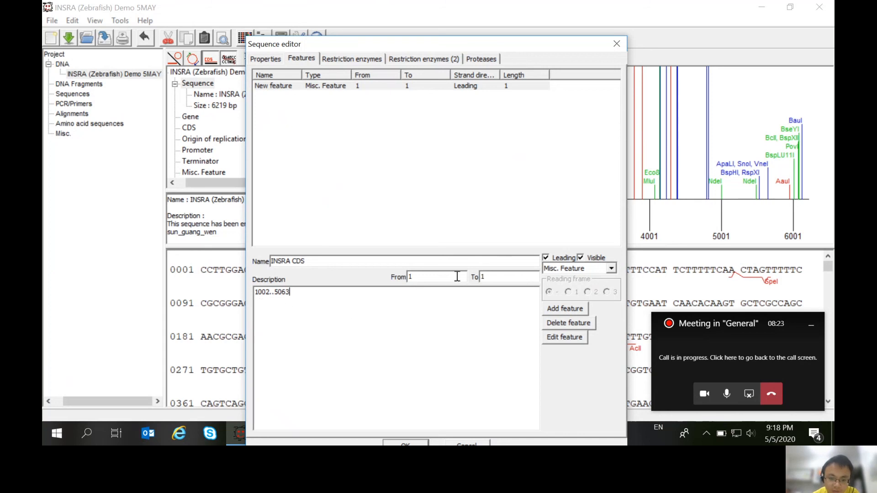
left_click(440, 279)
type("00")
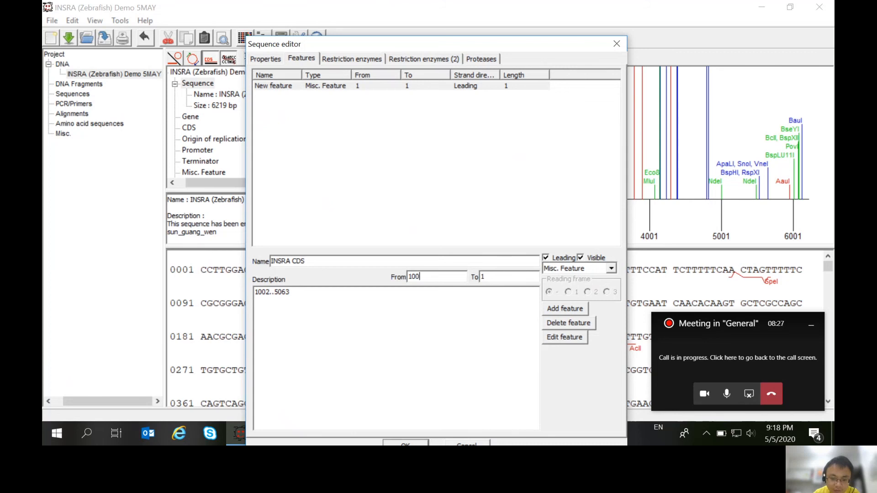
type("2")
type("5063")
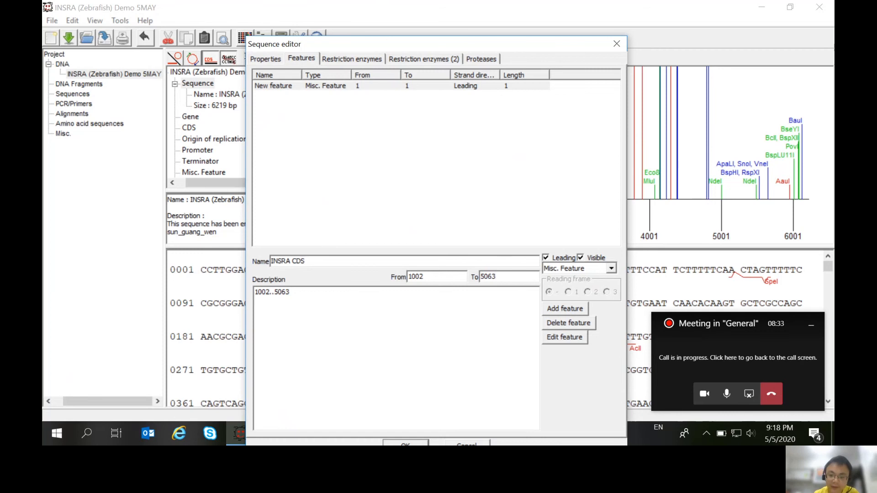
- Set the INSRA CDS feature's type to CDS with reading frame 1
left_click_drag(475, 43, 470, 18)
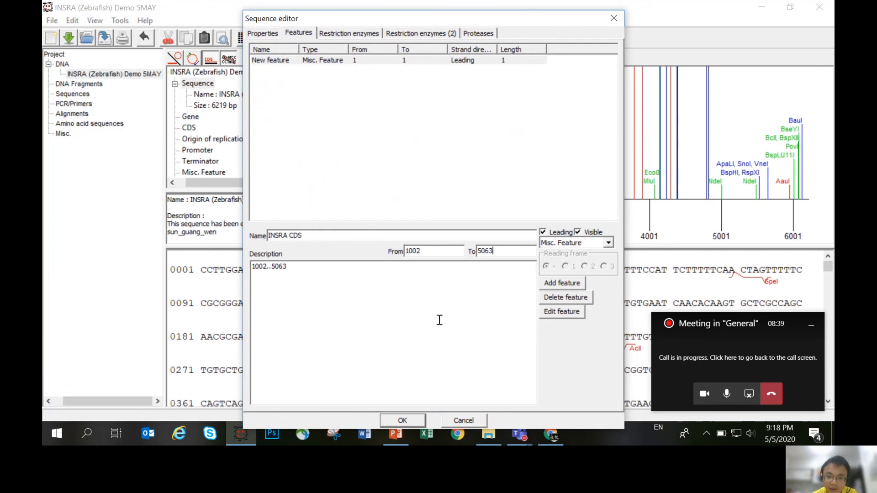
left_click(608, 243)
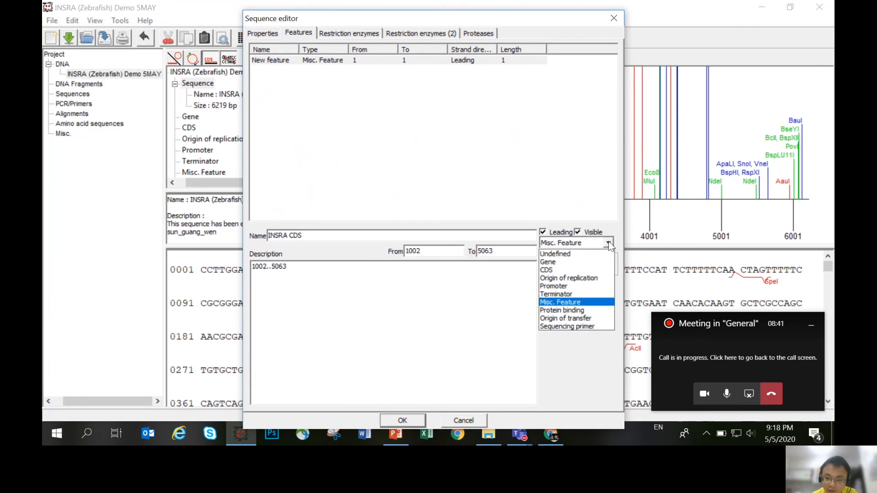
left_click(609, 242)
left_click(609, 242)
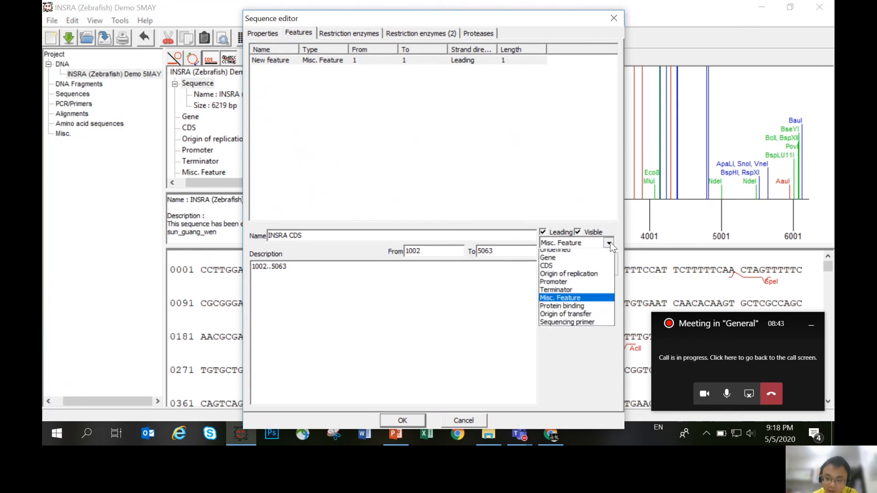
left_click(555, 271)
left_click(490, 295)
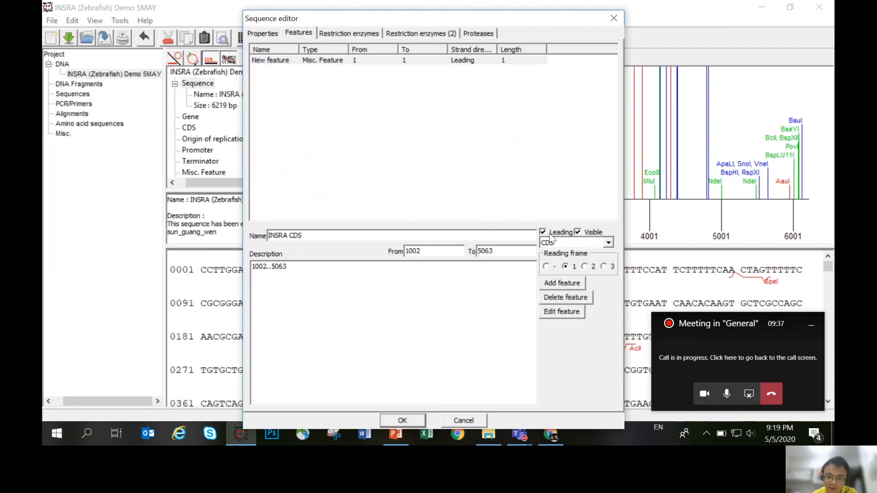
- Confirm the sequence edits and move the INSRA CDS arrow higher on the sequence map
left_click(410, 420)
left_click_drag(530, 228, 530, 150)
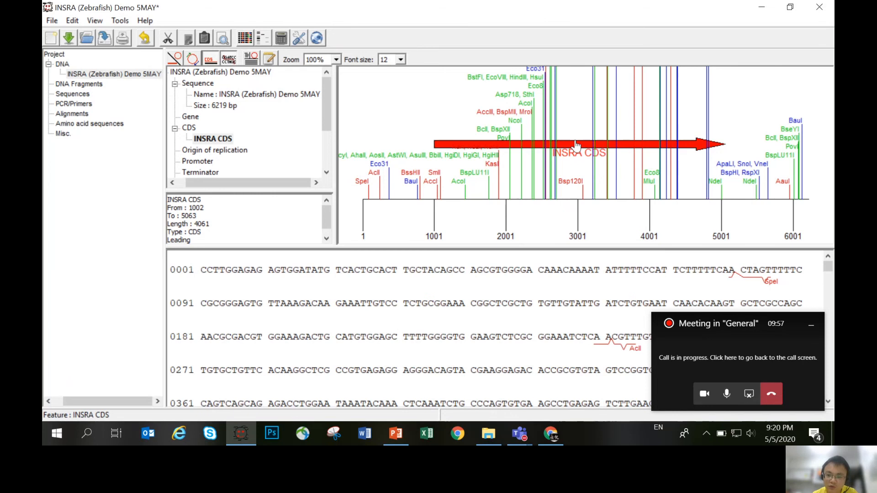
left_click_drag(576, 145, 539, 162)
right_click(565, 133)
left_click(566, 112)
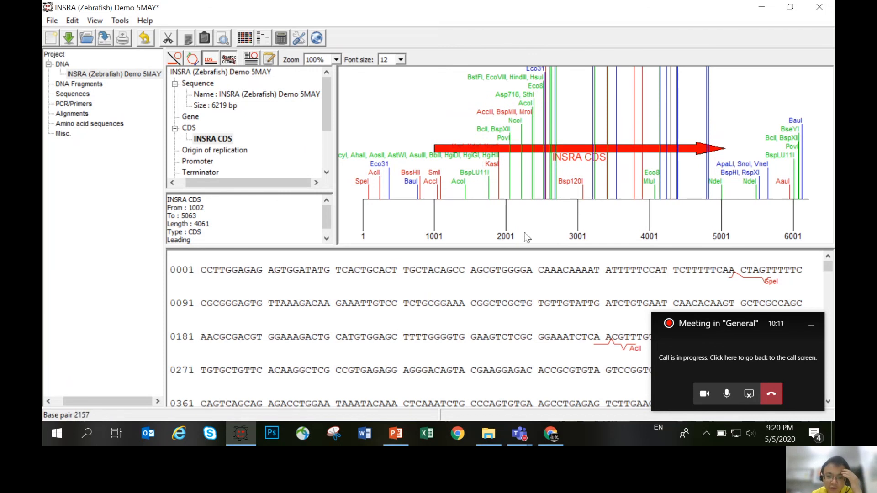
left_click_drag(710, 228, 732, 230)
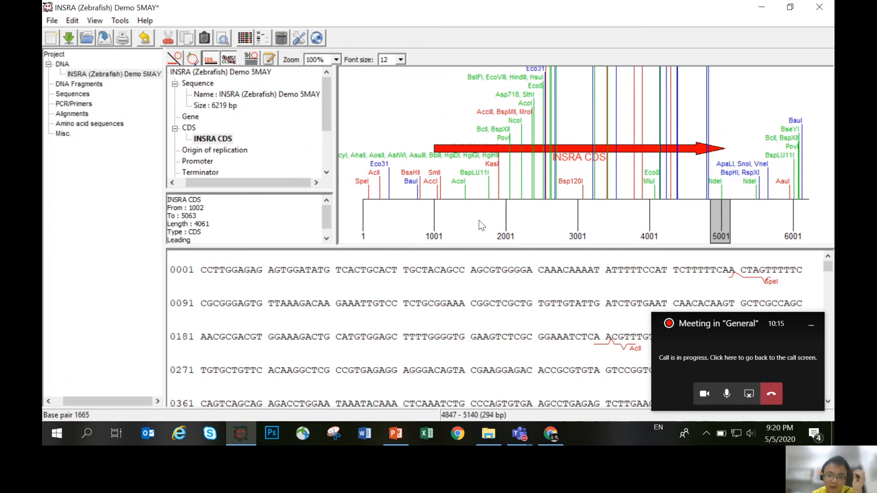
left_click_drag(459, 220, 684, 215)
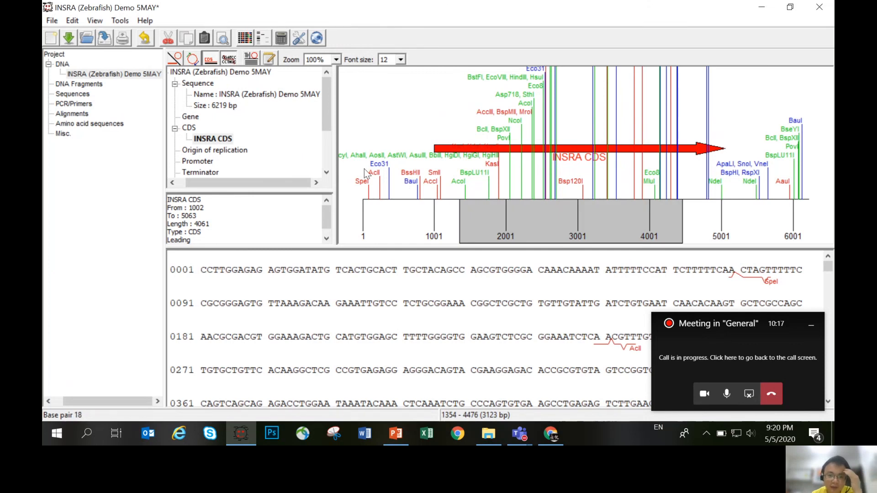
left_click_drag(366, 164, 381, 167)
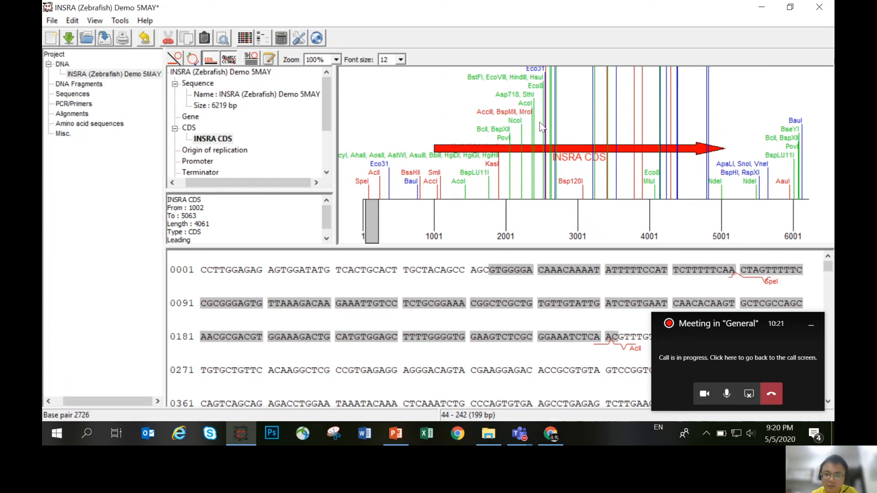
left_click(442, 101)
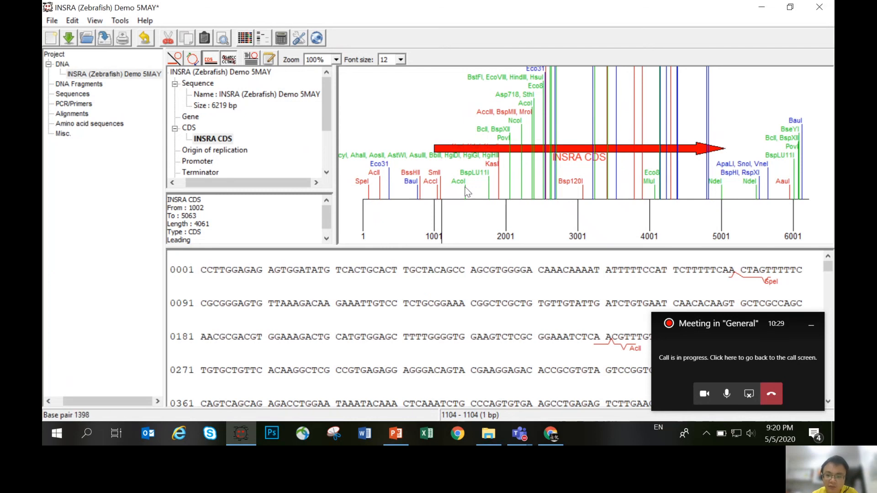
left_click(421, 120)
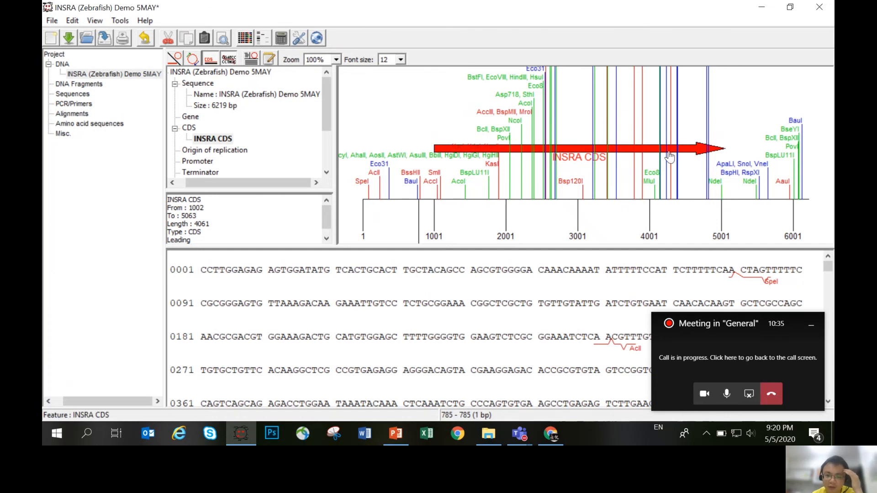
- Move the INSRA CDS arrow higher on the sequence map and mark and show the feature's DNA sequence
left_click_drag(578, 156, 566, 144)
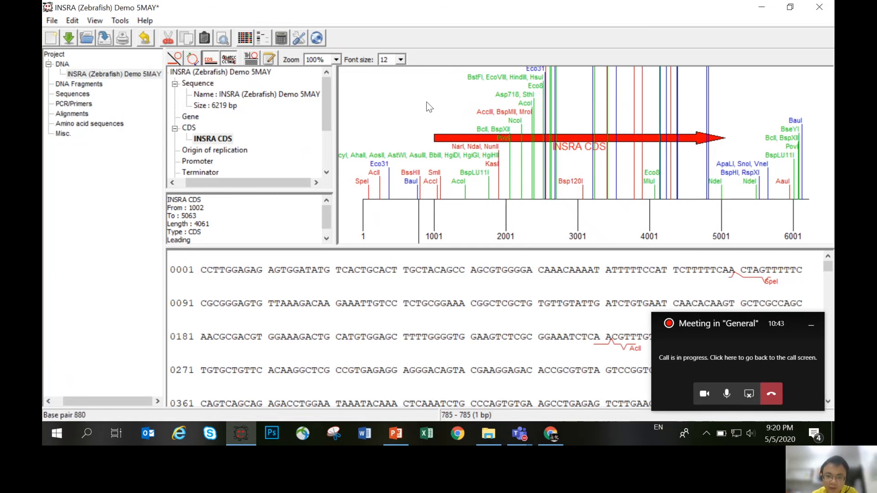
left_click_drag(444, 138, 445, 128)
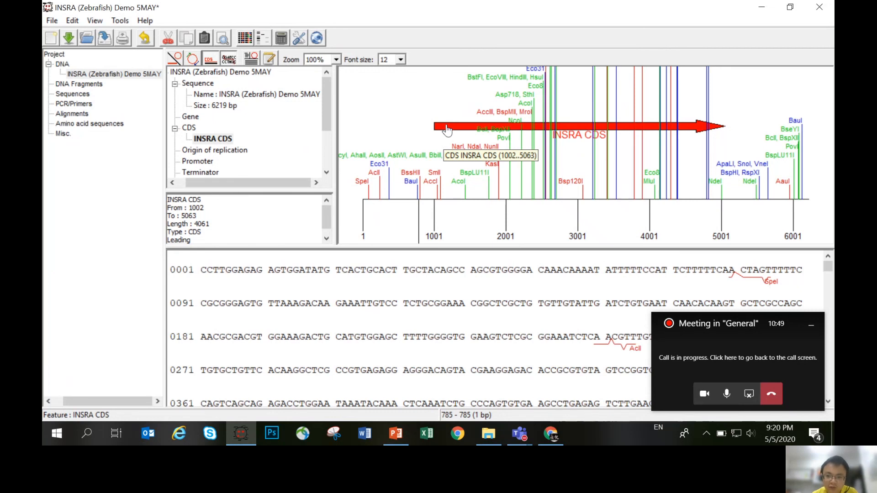
right_click(447, 130)
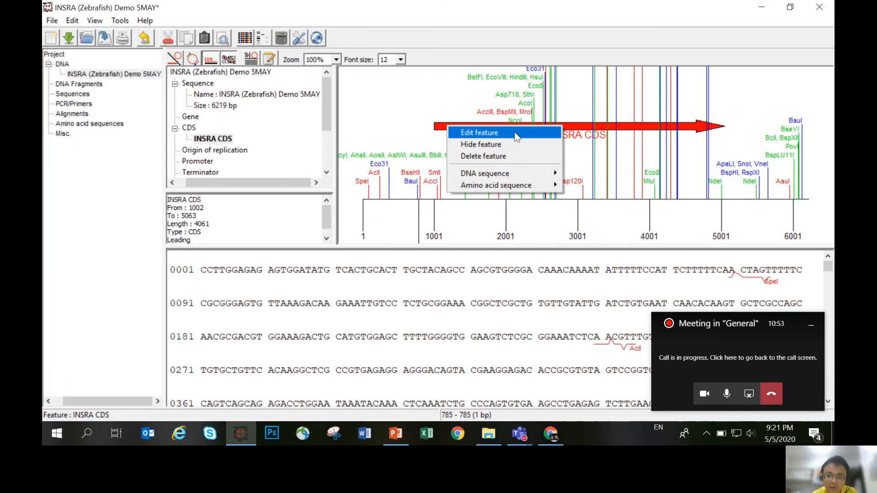
mouse_move(520, 177)
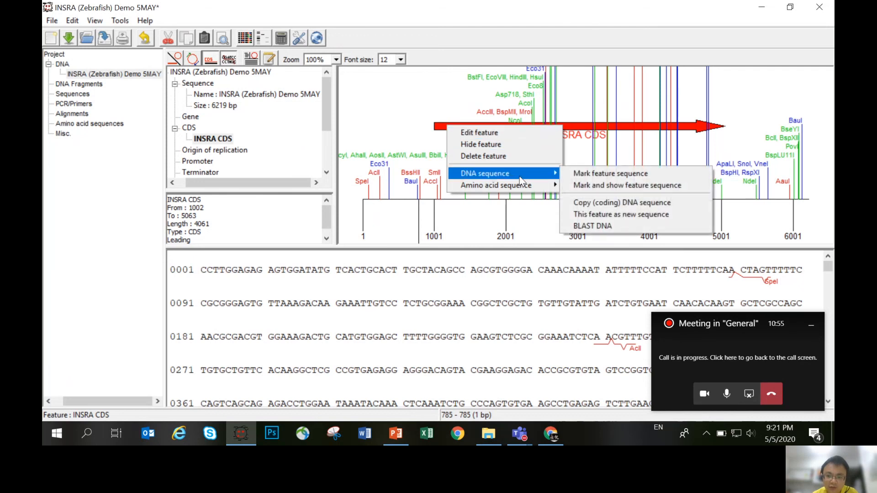
left_click(688, 183)
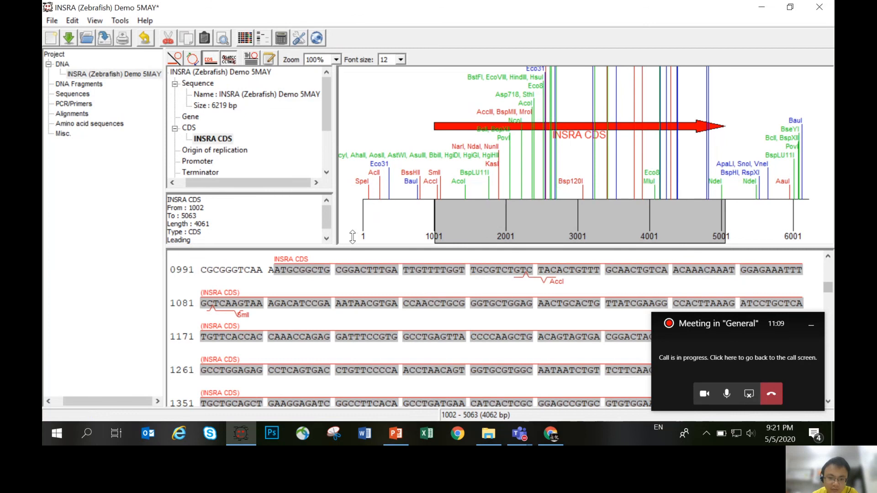
- Enlarge the sequence view and examine the marked INSRA CDS from its start codon to its stop codon
left_click_drag(352, 237, 348, 135)
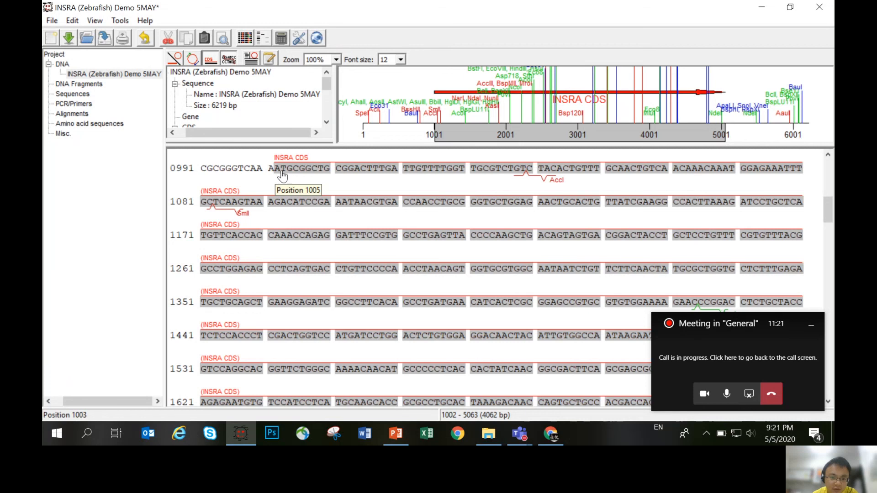
scroll(578, 270, "down", 8)
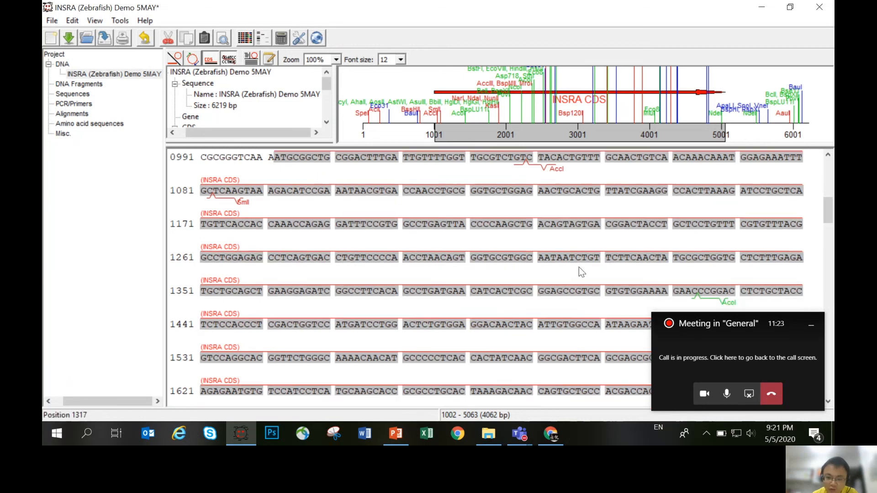
scroll(571, 290, "down", 9)
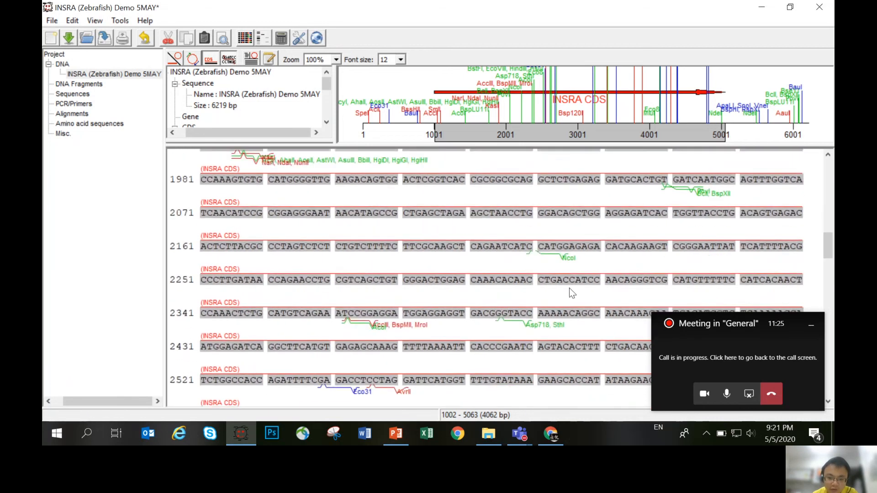
scroll(564, 297, "down", 10)
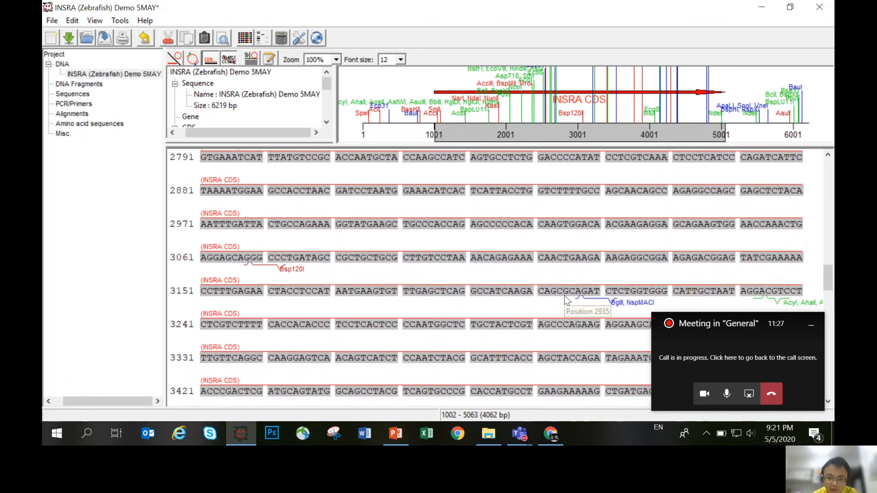
scroll(560, 312, "down", 10)
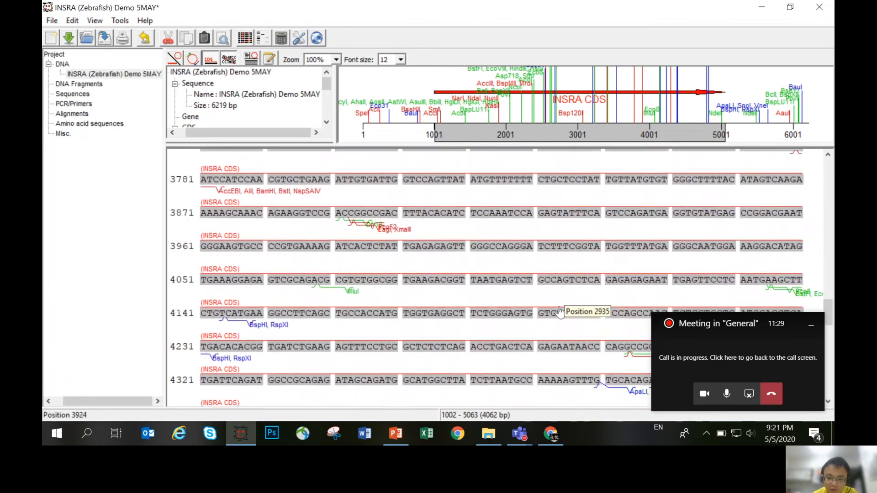
scroll(559, 311, "down", 3)
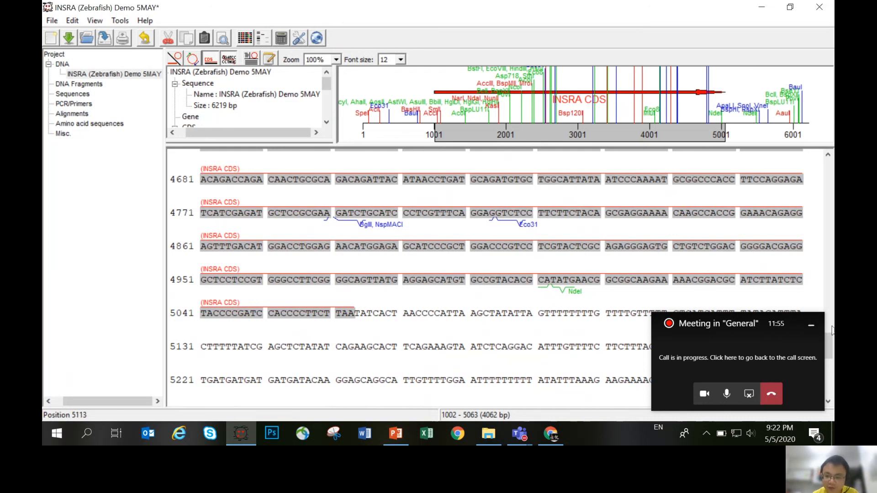
left_click_drag(830, 339, 831, 192)
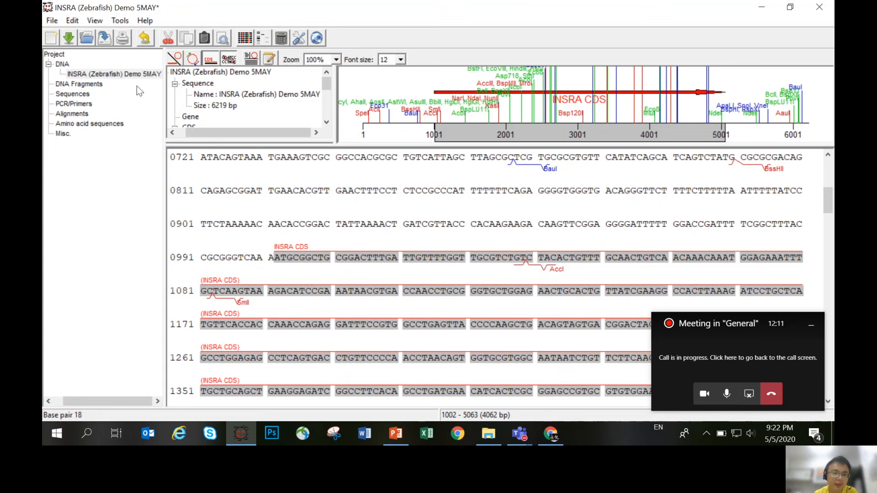
- Store the annotated sequence in the Local database as INSRA (Zebrafish) Demo 5MAY, overwriting the existing entry
left_click(54, 19)
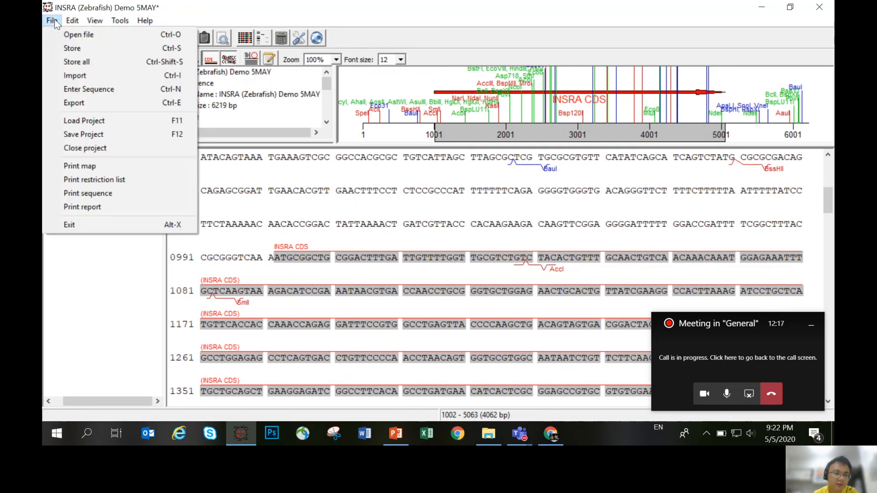
left_click(94, 48)
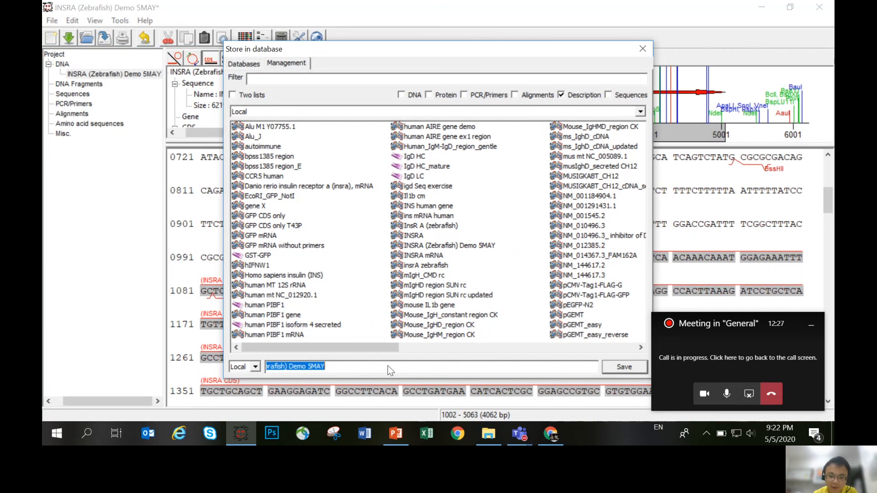
left_click(634, 366)
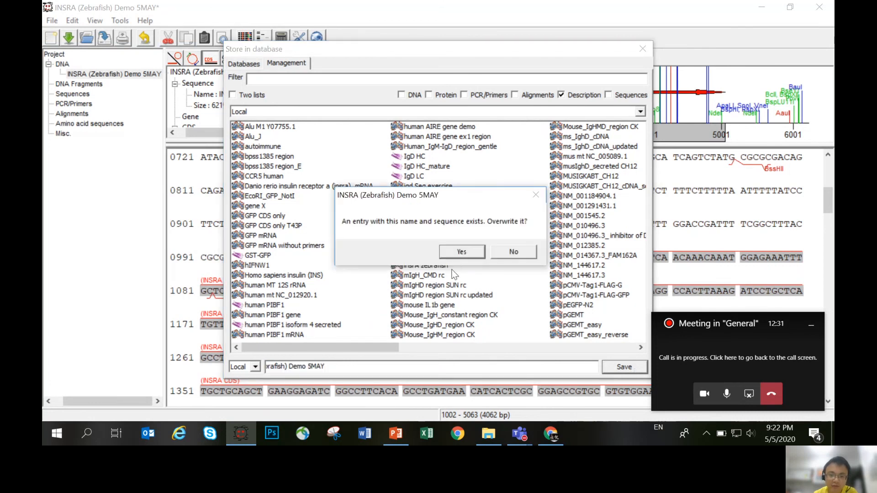
left_click(471, 250)
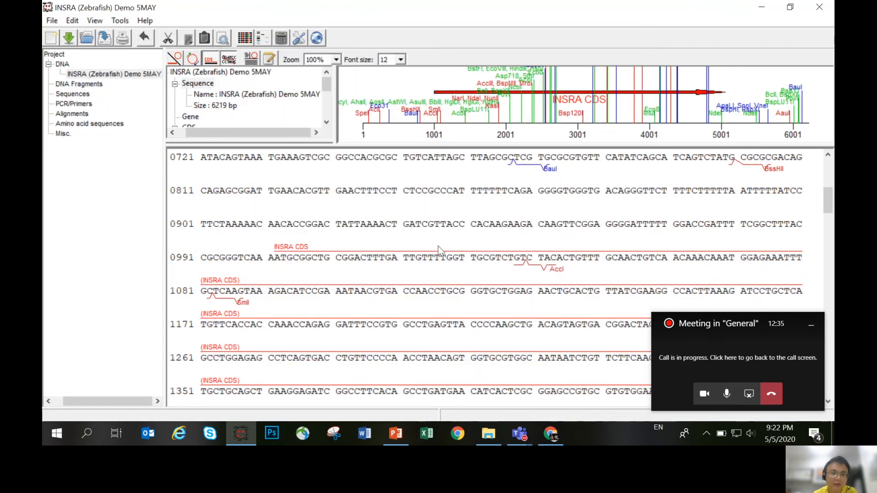
- Look over the start of the stored sequence and close the project
scroll(709, 201, "down", 3)
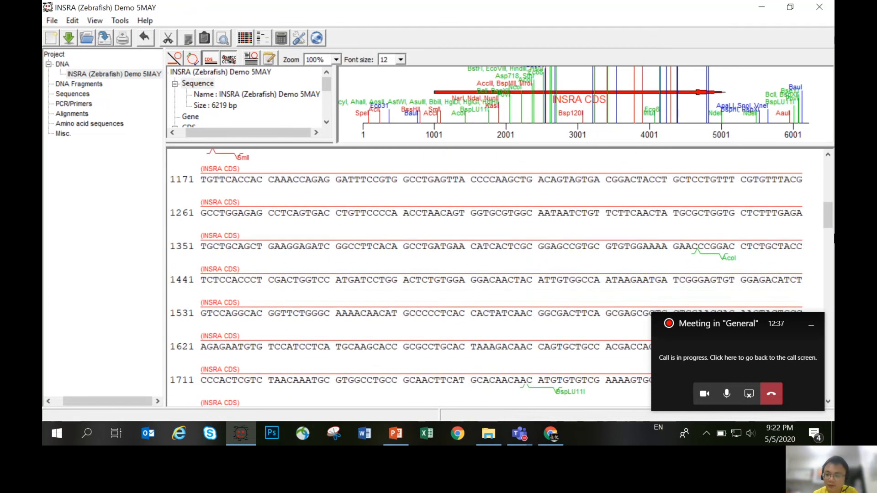
left_click_drag(827, 219, 822, 166)
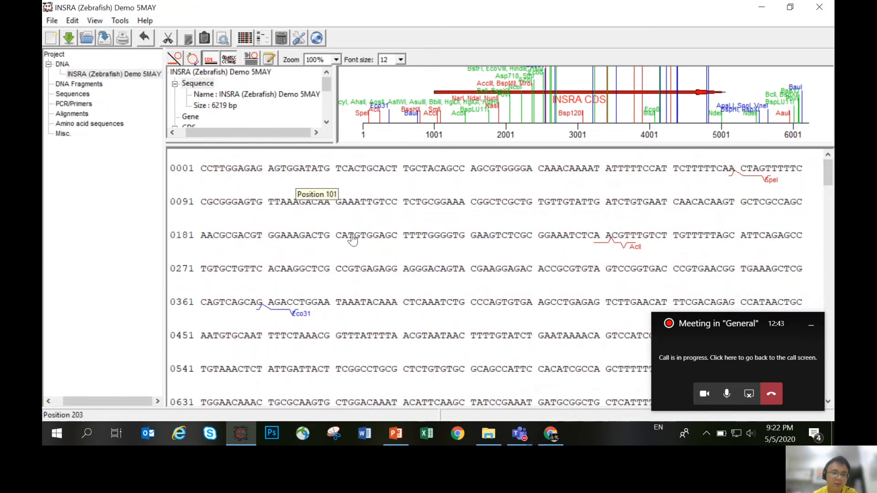
left_click(53, 21)
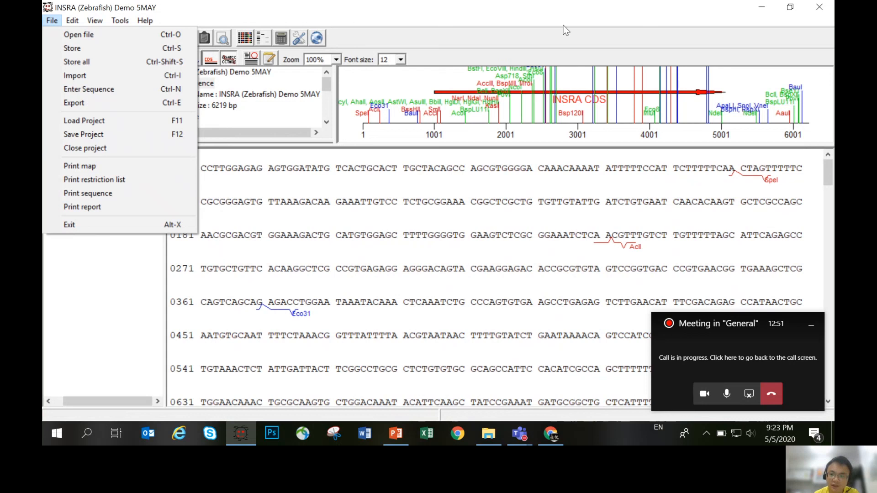
left_click(111, 148)
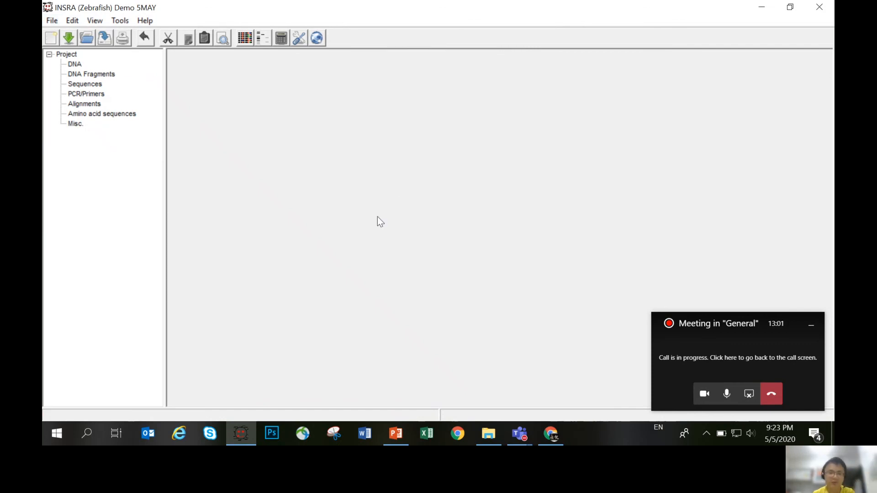
- Open the INSRA (Zebrafish) Demo 5MAY entry from the Local database
left_click(53, 21)
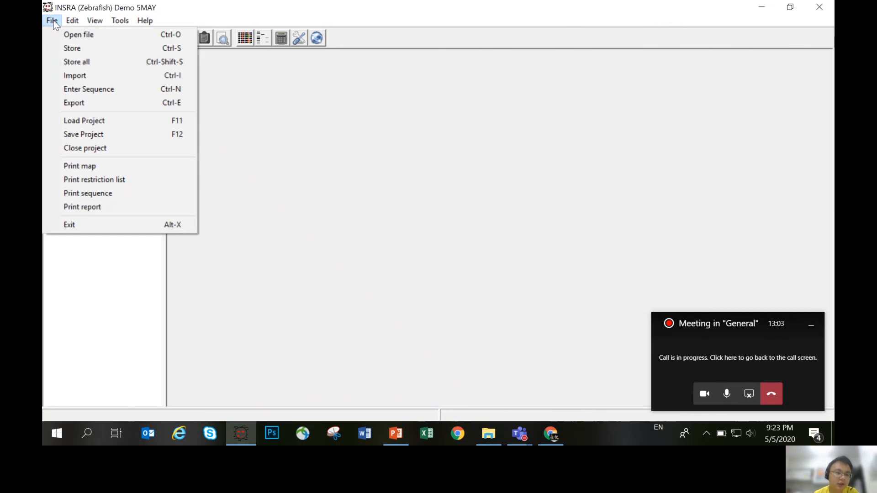
left_click(90, 39)
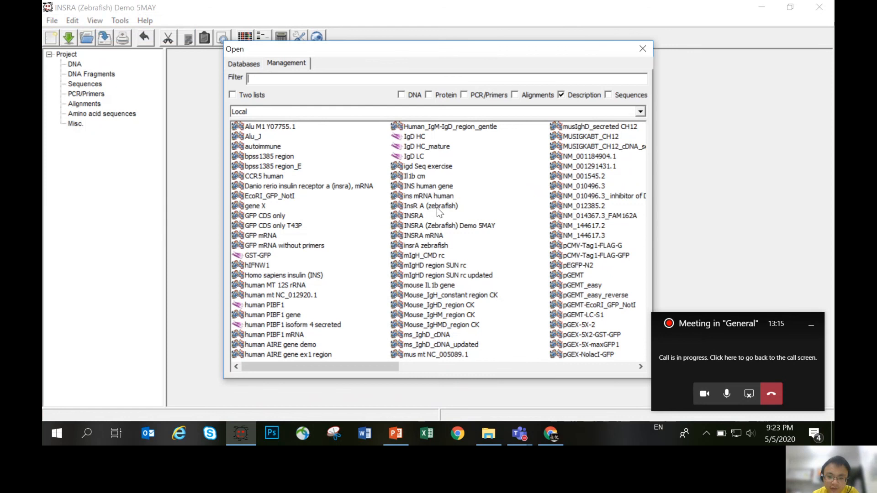
left_click(441, 226)
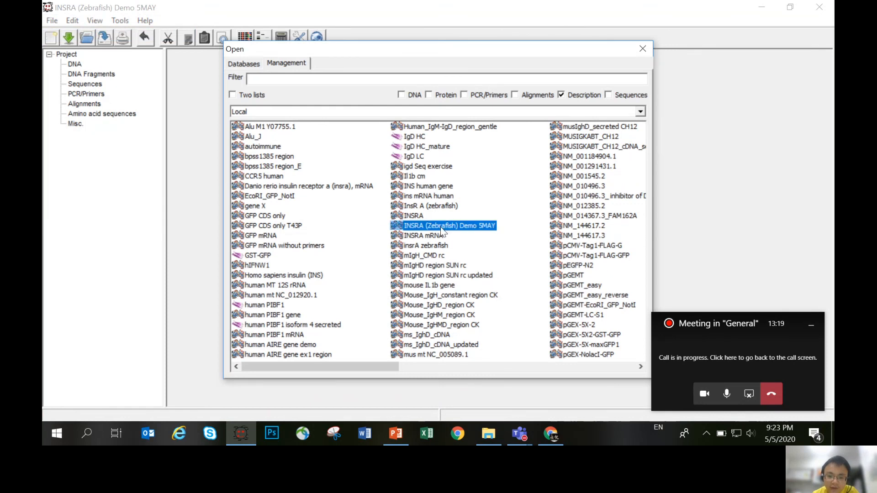
double_click(440, 226)
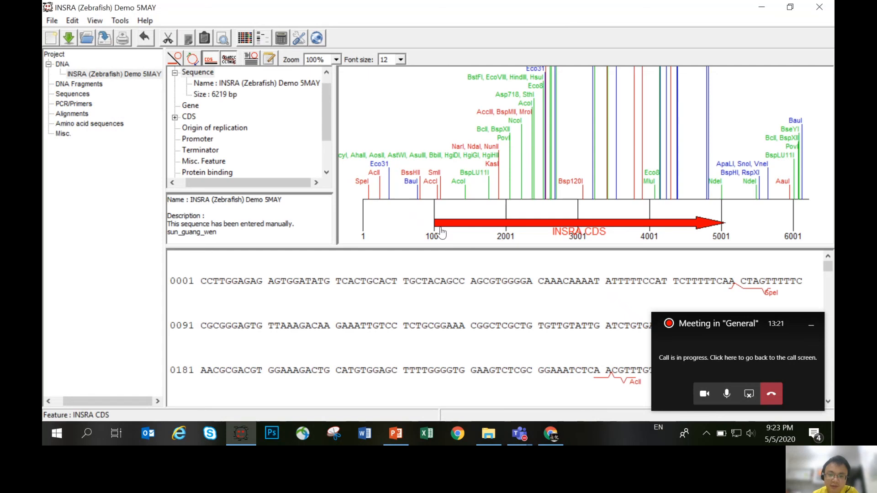
- Move the INSRA CDS arrow above the map axis and mark and show its DNA sequence in an enlarged sequence view
left_click(463, 224)
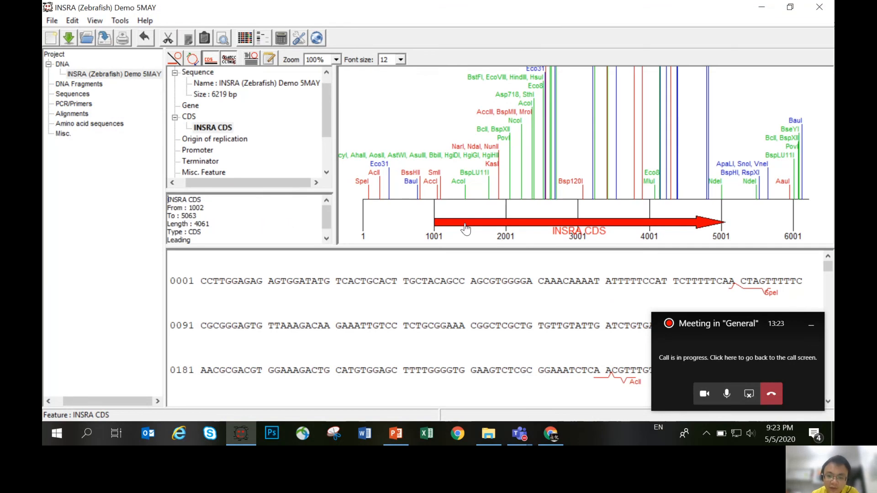
left_click_drag(465, 193, 442, 113)
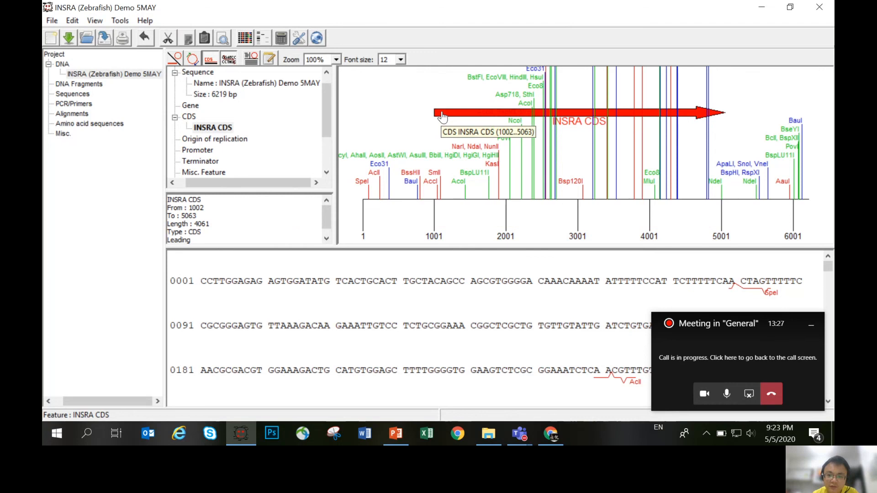
right_click(442, 117)
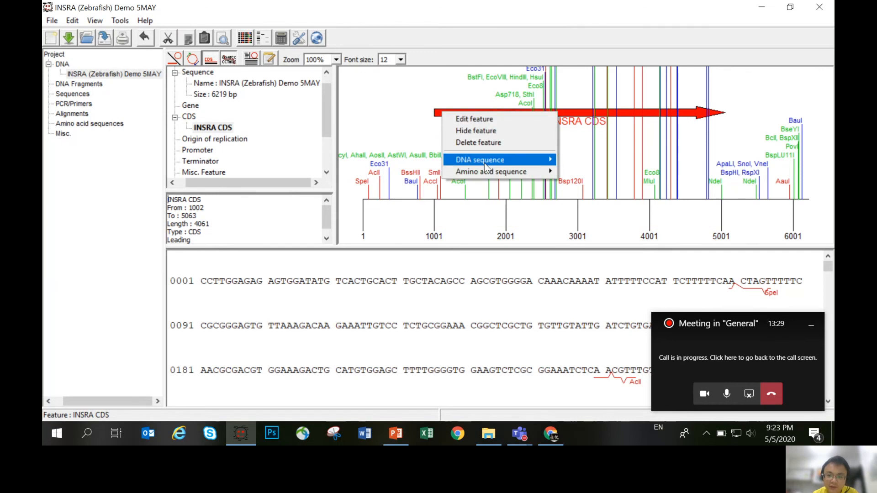
mouse_move(484, 164)
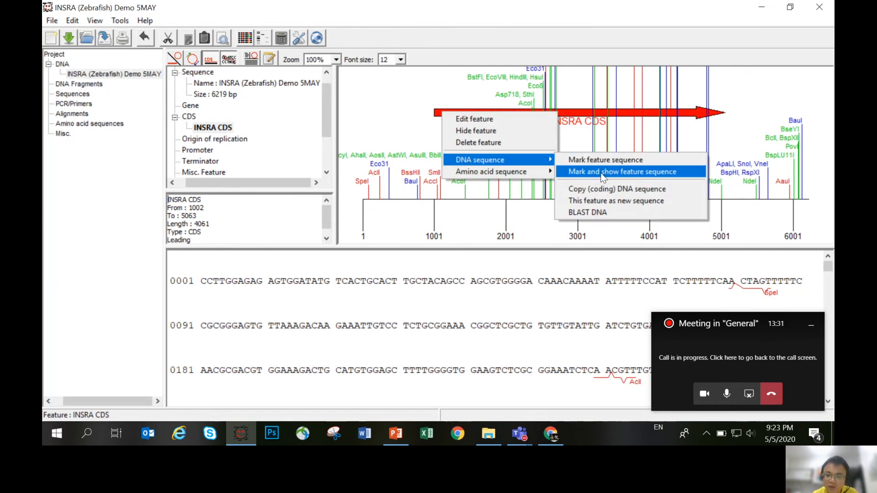
left_click(693, 172)
left_click_drag(383, 249, 382, 151)
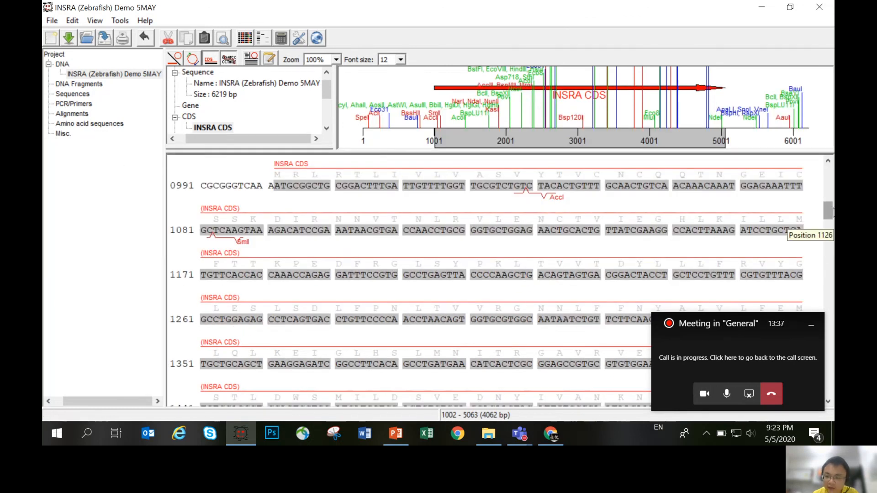
- Mark the ATG start codon of the INSRA CDS at positions 1002–1004, and select the sequence from position 1002 to 2010
left_click(257, 176)
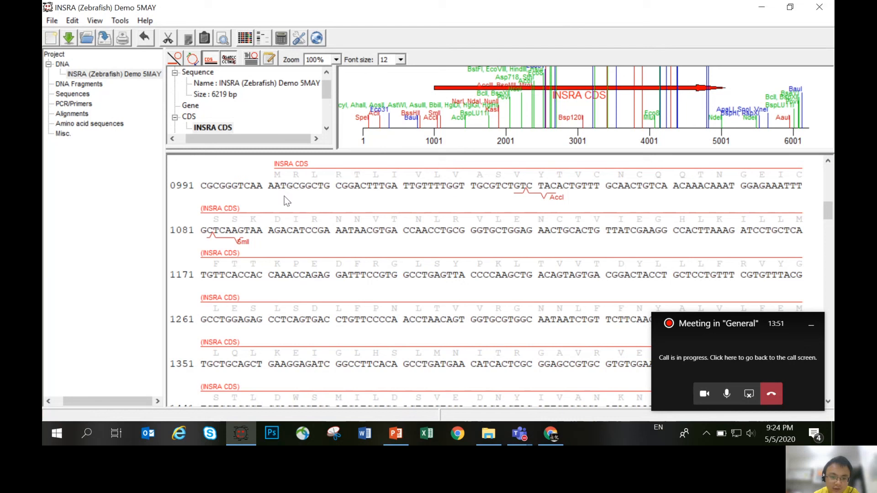
left_click_drag(276, 194, 289, 193)
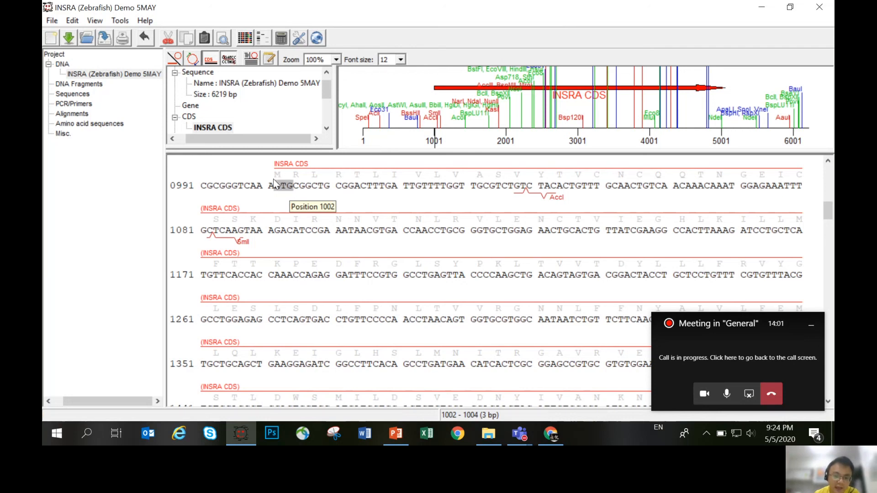
left_click(280, 189)
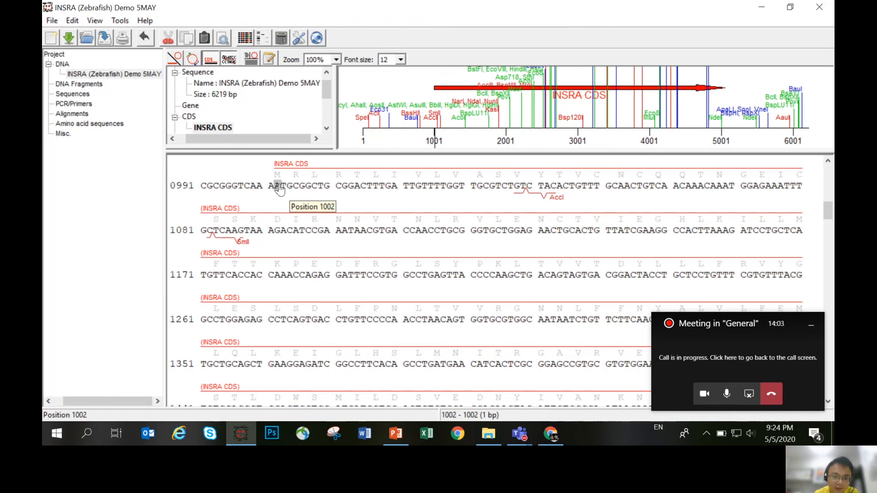
left_click_drag(279, 189, 396, 396)
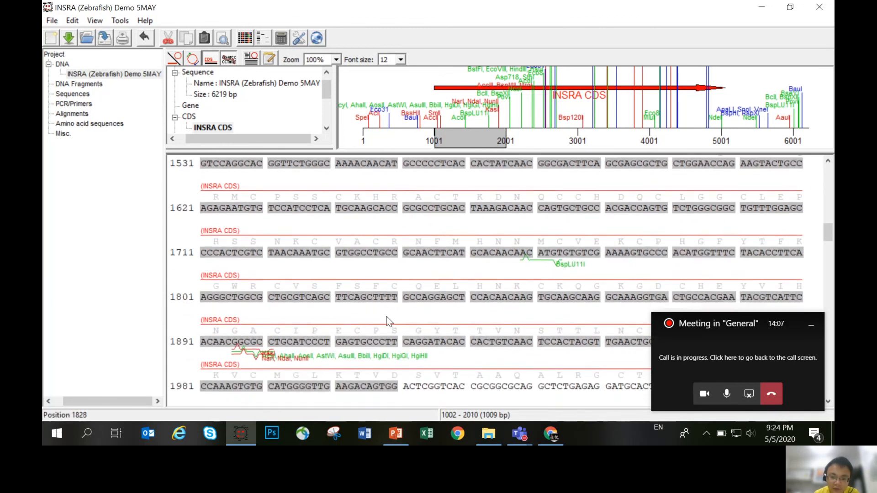
- Mark the TAA stop codon ending the INSRA CDS at positions 5061–5063, and return to the start of the sequence
scroll(387, 316, "down", 9)
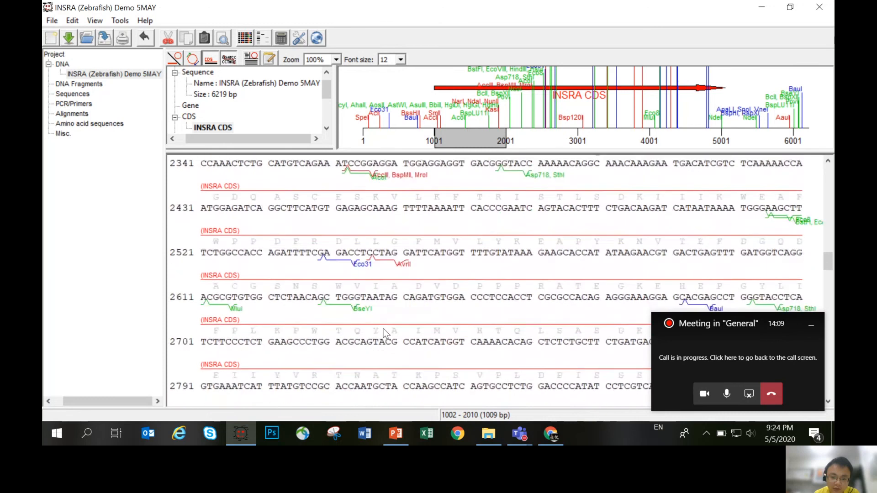
scroll(383, 334, "down", 7)
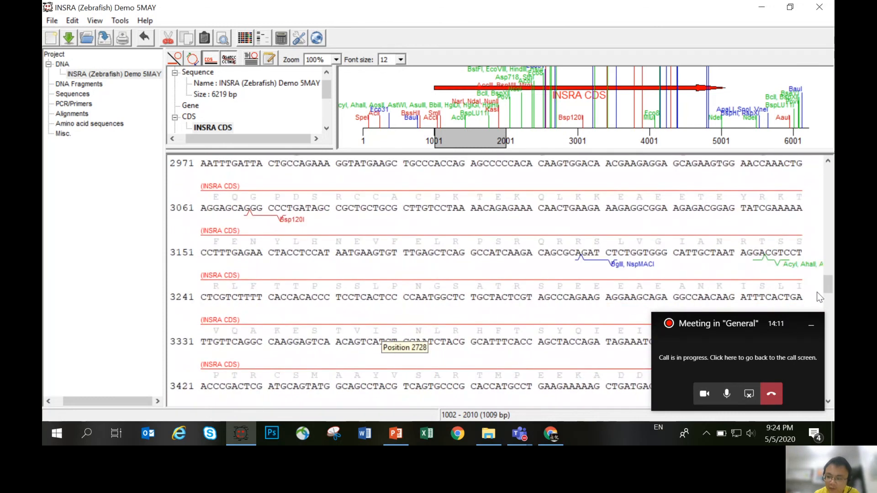
left_click_drag(828, 284, 831, 352)
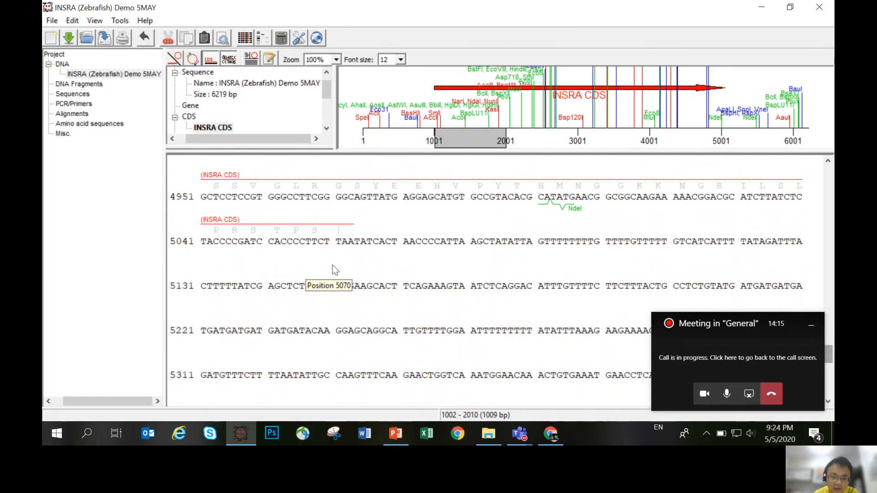
left_click_drag(339, 247, 351, 248)
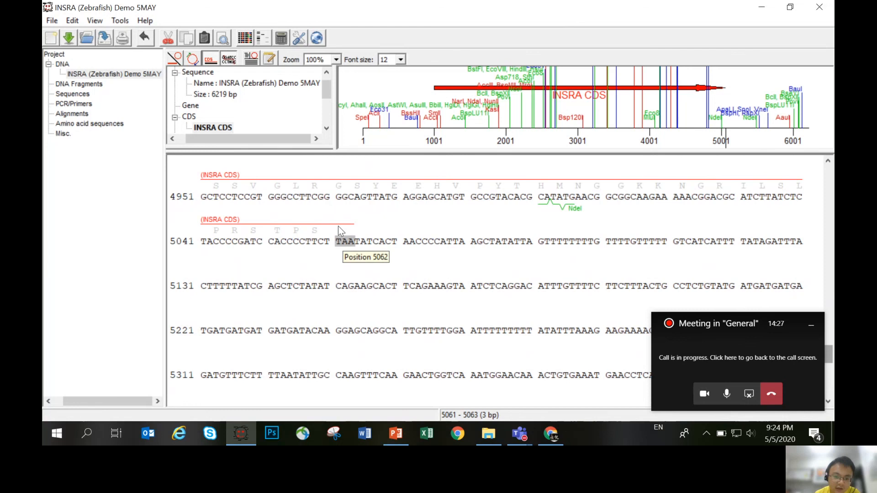
left_click(339, 238)
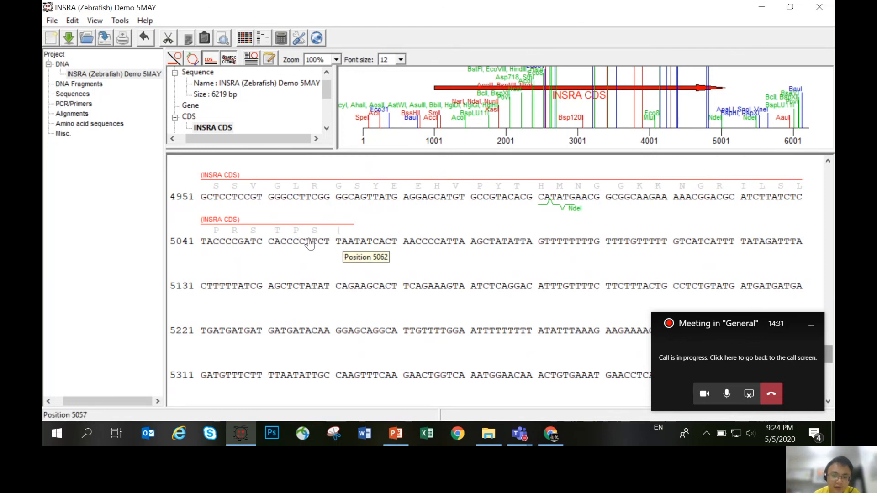
left_click(352, 245, "shift")
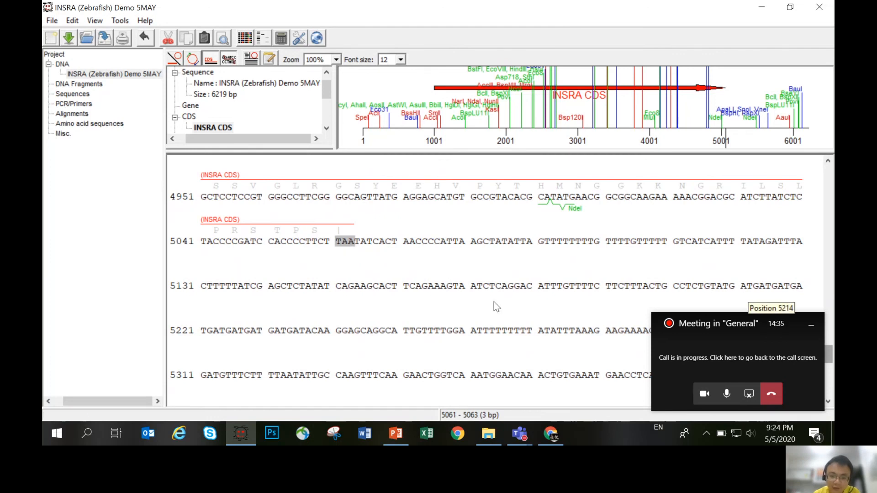
left_click(499, 287)
left_click_drag(832, 349, 813, 171)
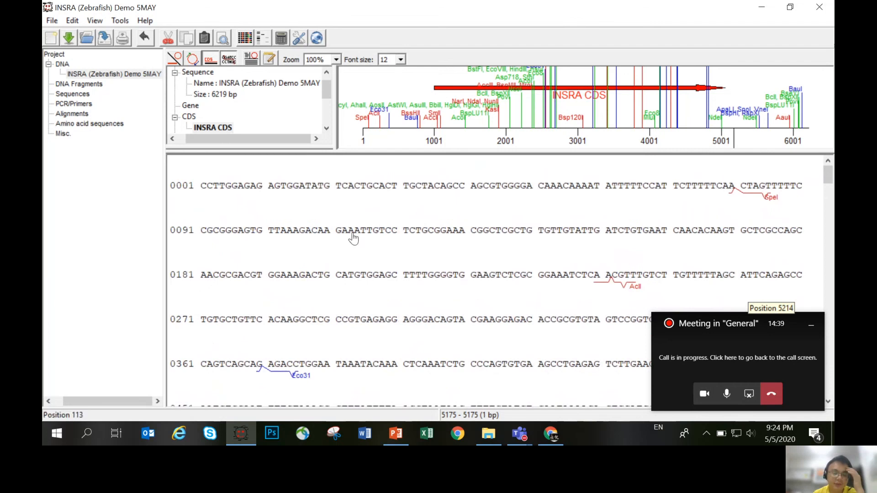
- Export the annotated sequence to the Desktop as a GenBank (*.gb) file named INSRA zebrafish
left_click(52, 21)
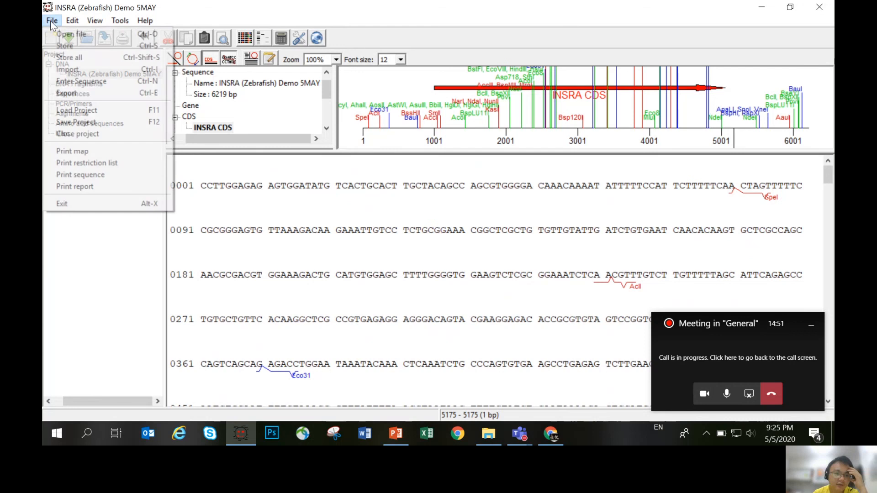
left_click(102, 94)
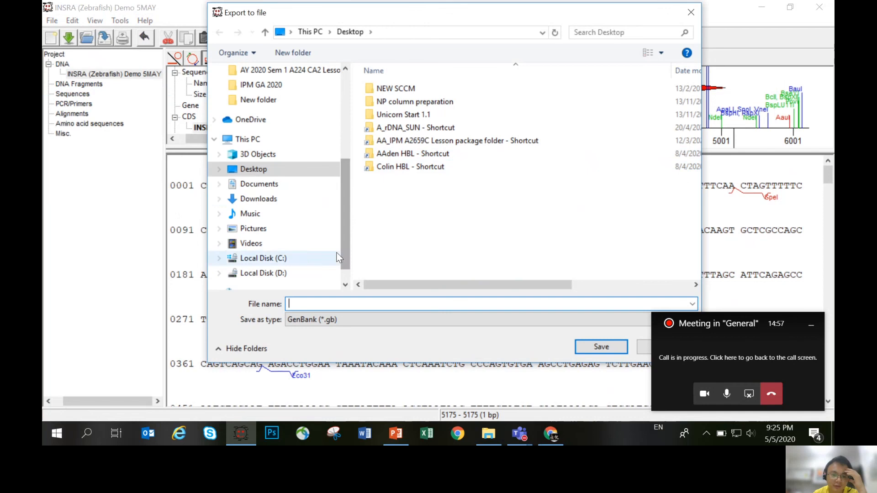
left_click(260, 170)
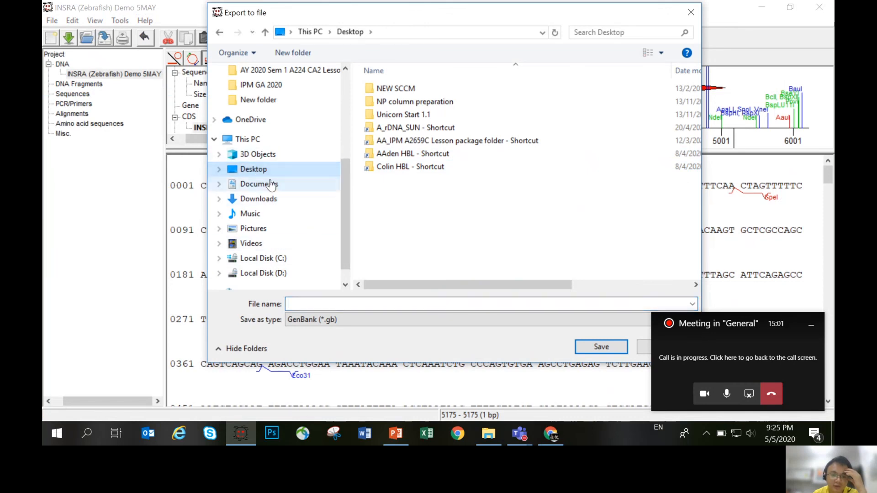
left_click(338, 304)
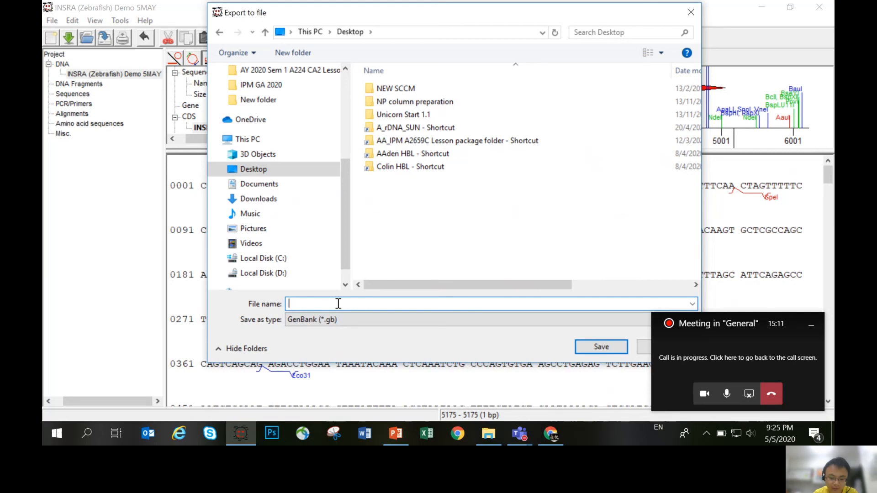
type("IN")
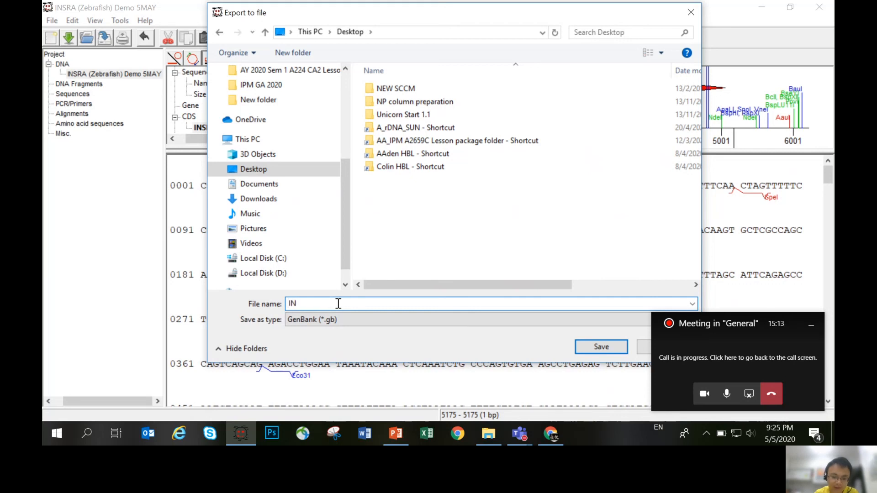
type("SRA")
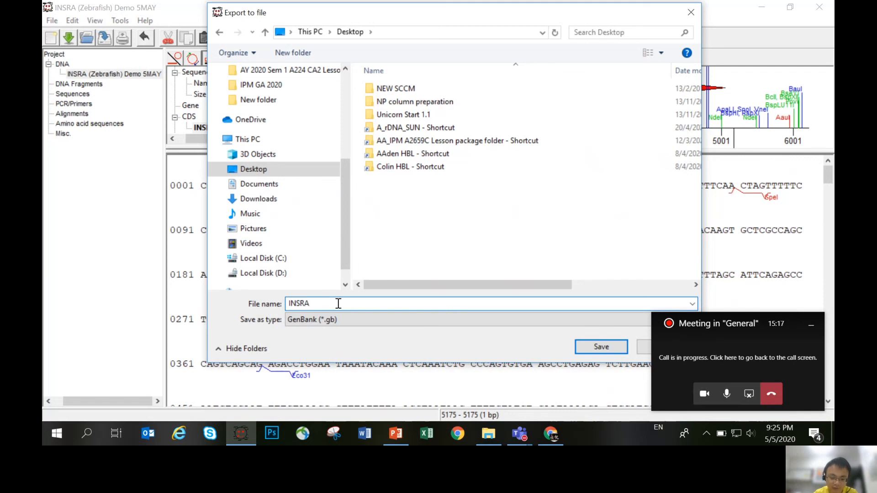
type(" zebrafish")
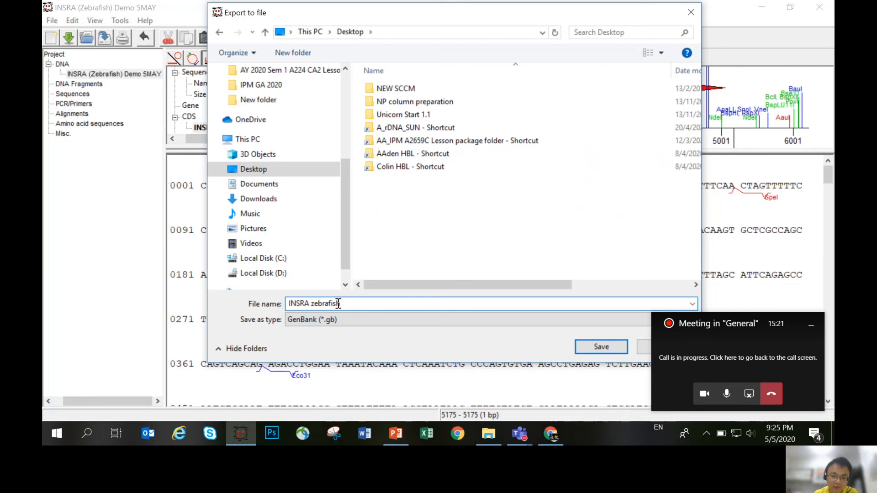
left_click(601, 348)
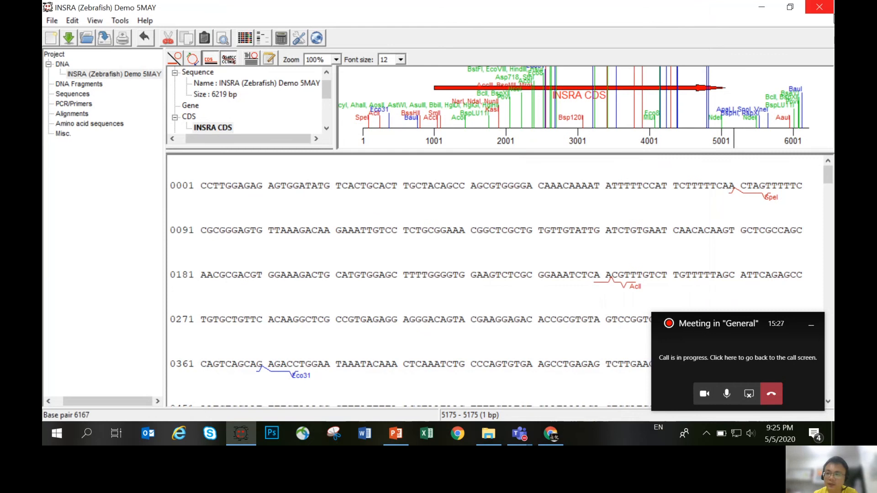
- Close GENtle and minimise the Teams and browser windows to reach the desktop
left_click(818, 8)
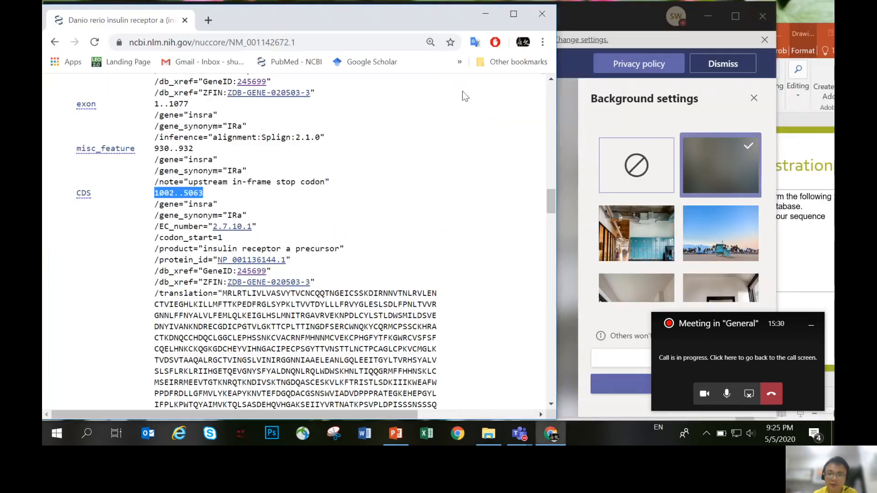
left_click(709, 14)
left_click(709, 17)
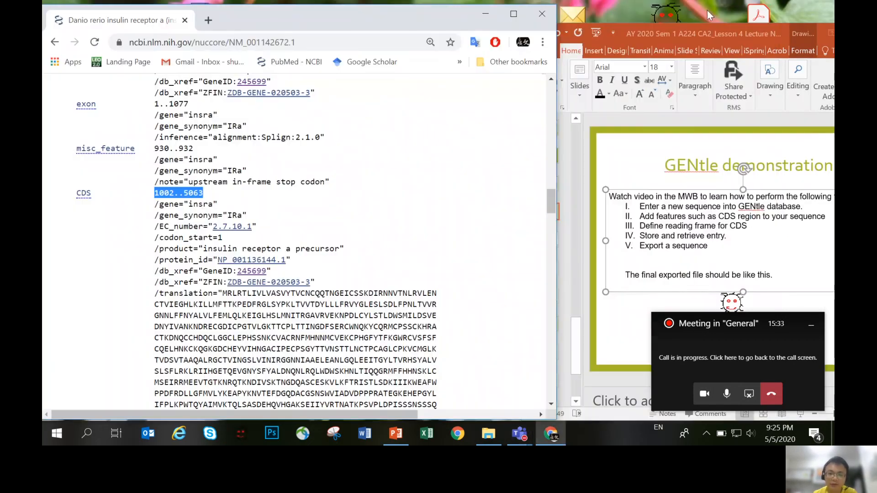
left_click(483, 13)
- Move the exported INSRA zebrafish file to a free area of the desktop and open it in GENtle
left_click_drag(101, 364, 372, 146)
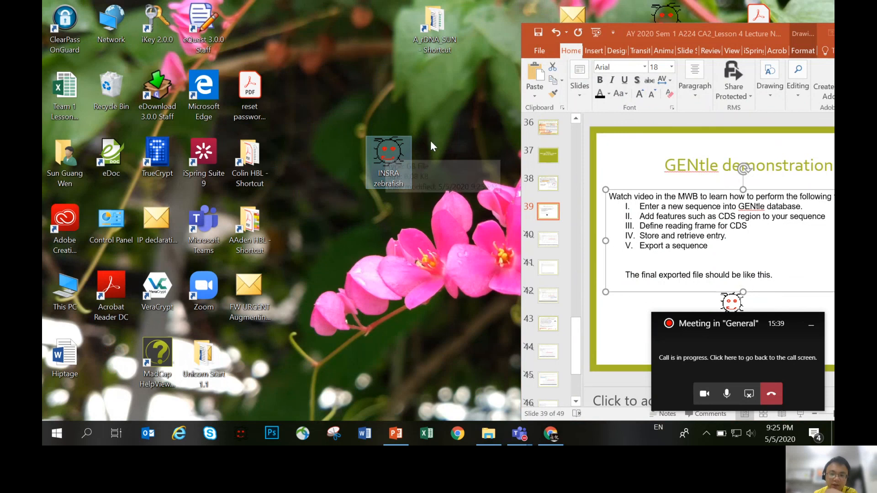
double_click(381, 149)
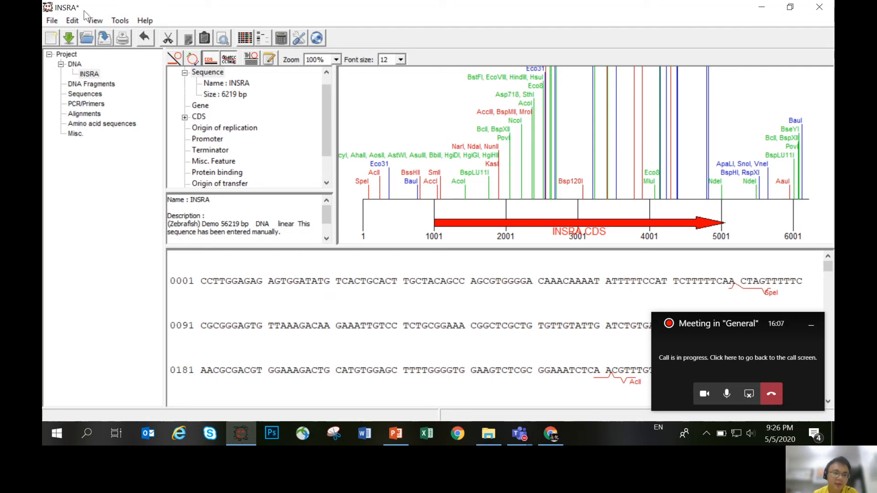
left_click(52, 20)
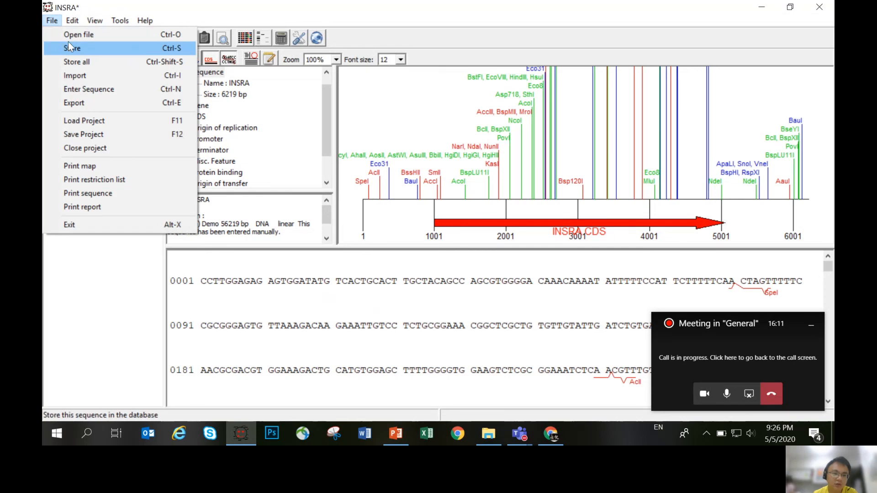
left_click(121, 21)
left_click(293, 18)
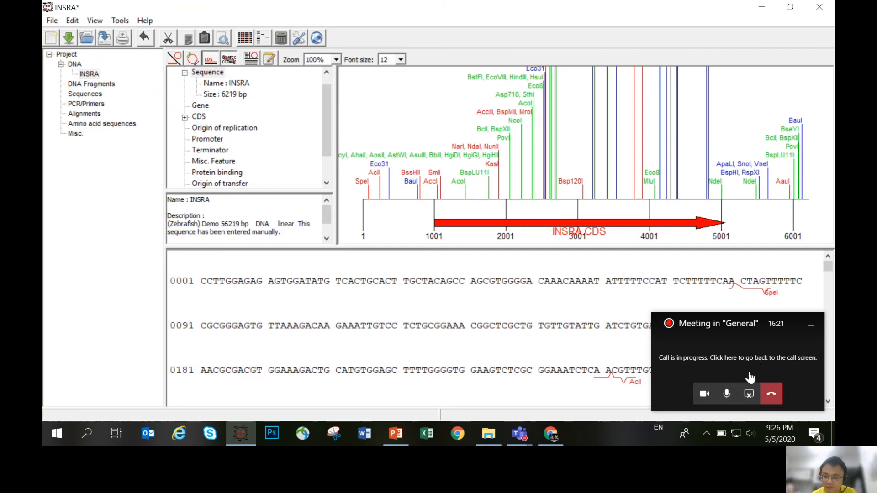
left_click(754, 358)
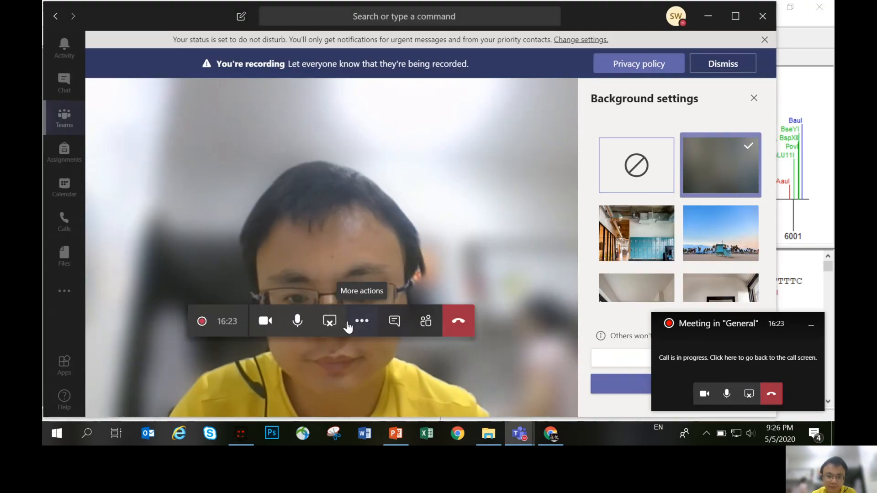
left_click(362, 320)
left_click(365, 244)
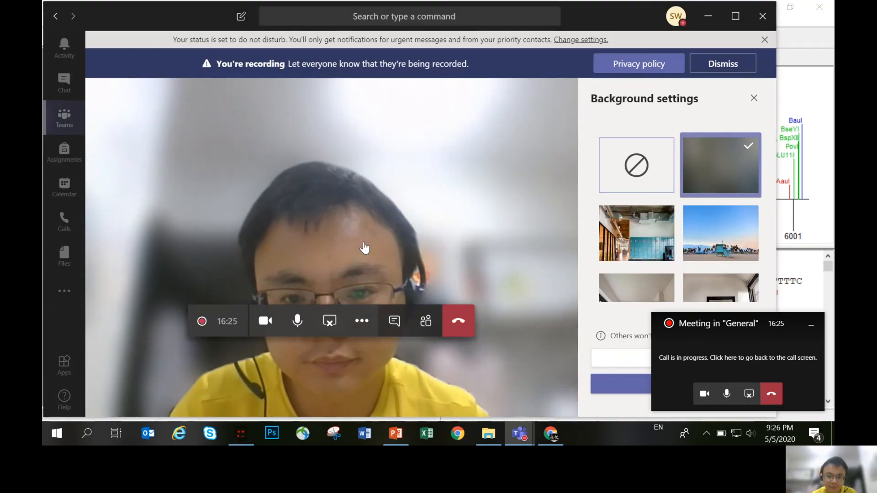